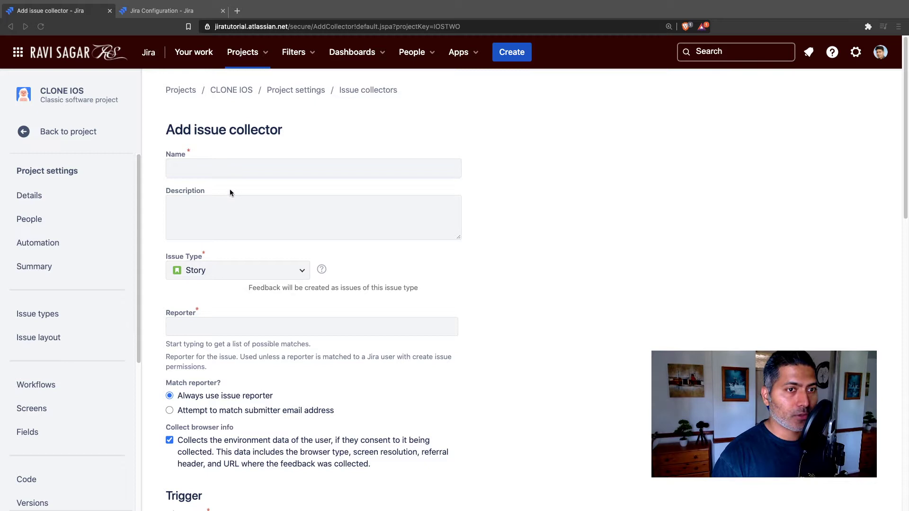
# - Enter collector name Feedback, description 'Please give us your feedback.', and issue type Improvement
pyautogui.click(236, 169)
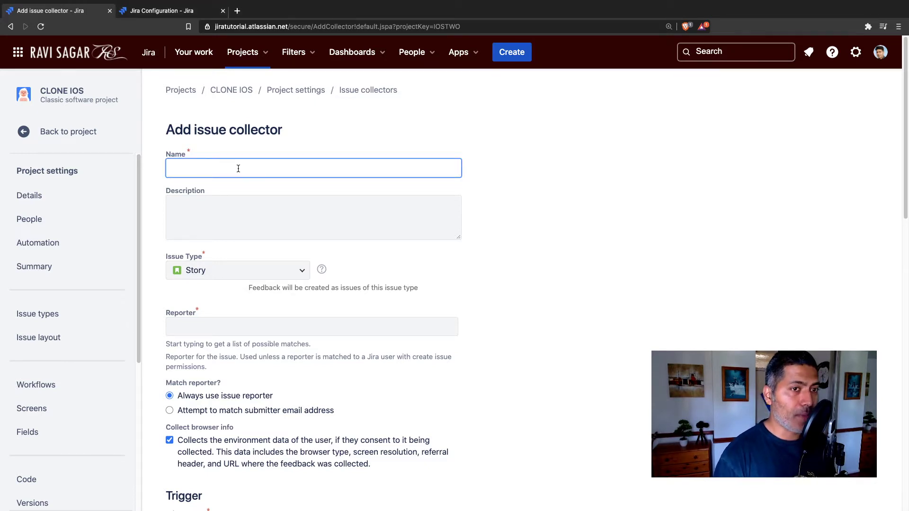
pyautogui.write('Feed')
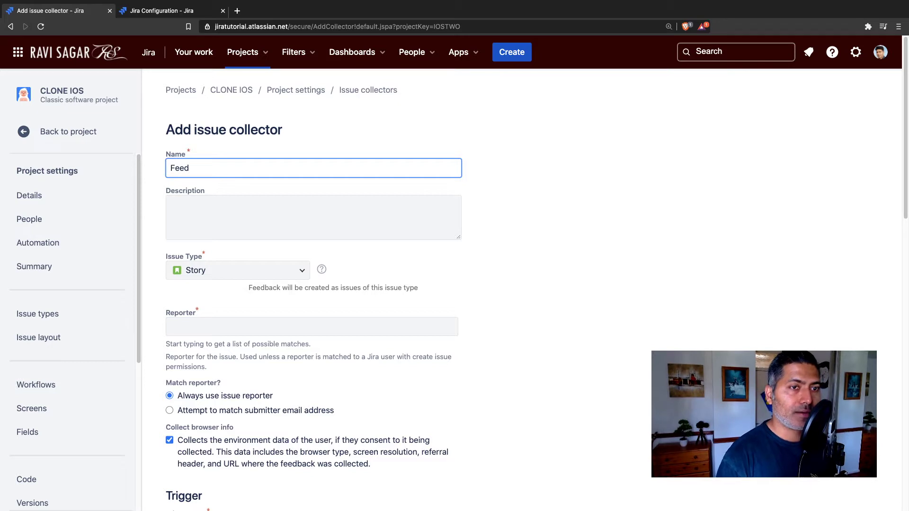
pyautogui.write('back')
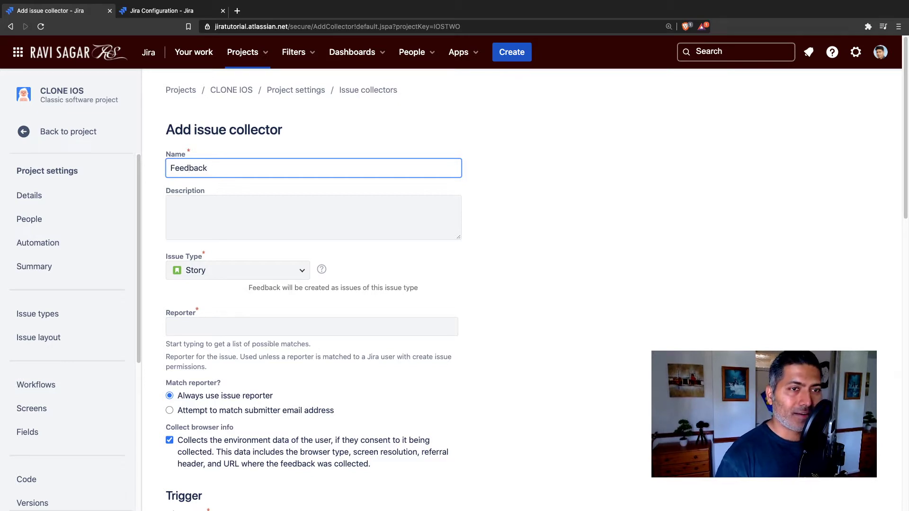
pyautogui.click(171, 204)
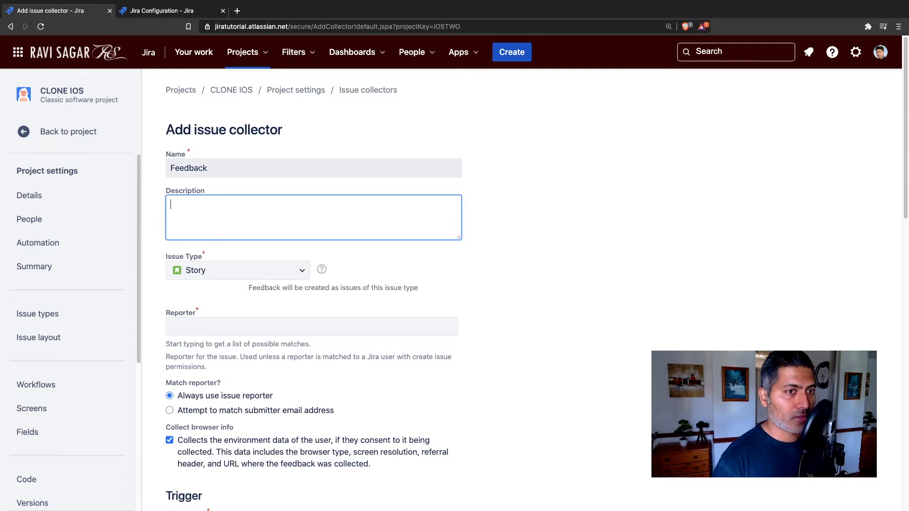
pyautogui.write('Please give')
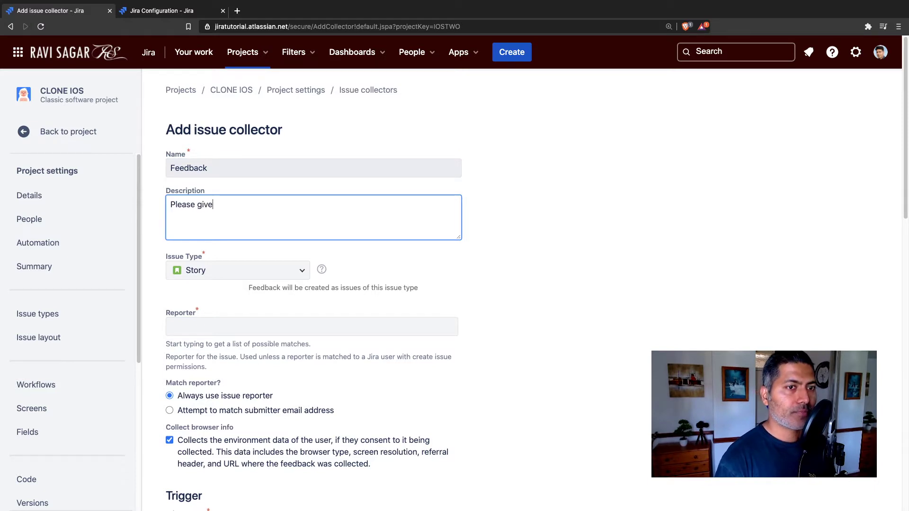
pyautogui.write(' us your fe')
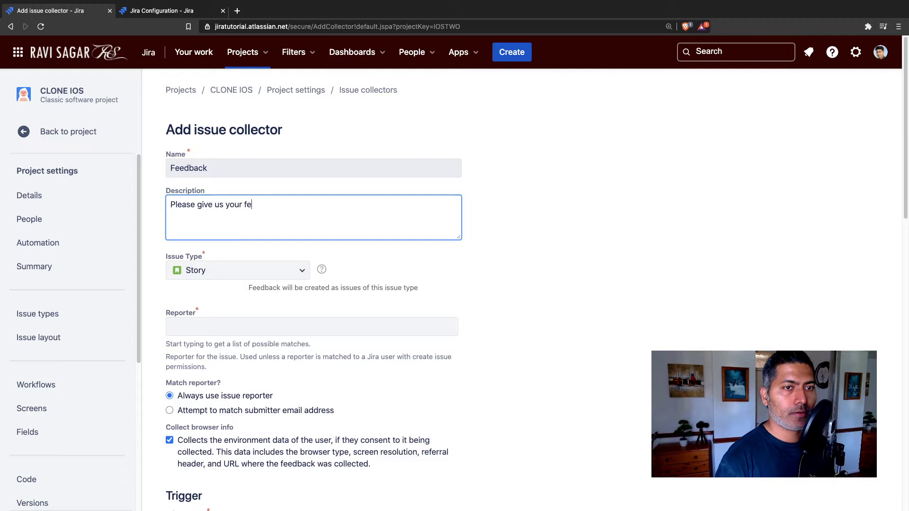
pyautogui.write('edback.')
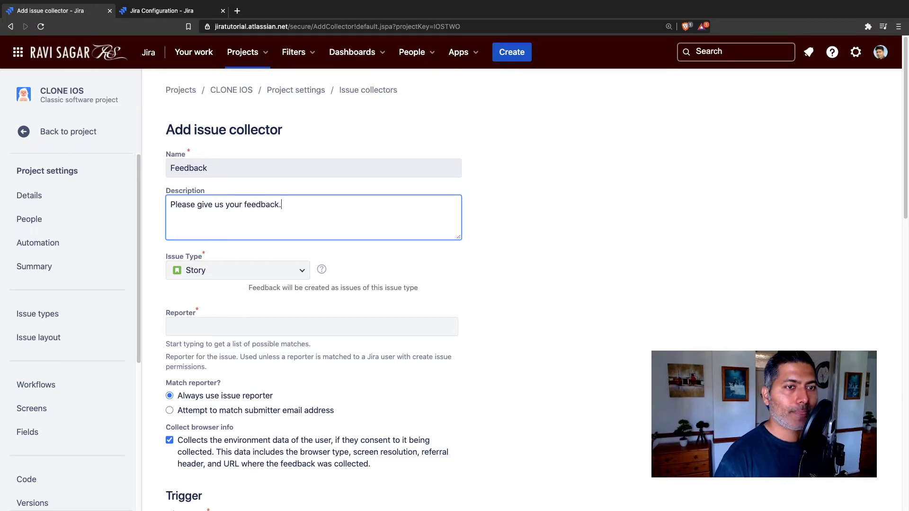
pyautogui.click(299, 276)
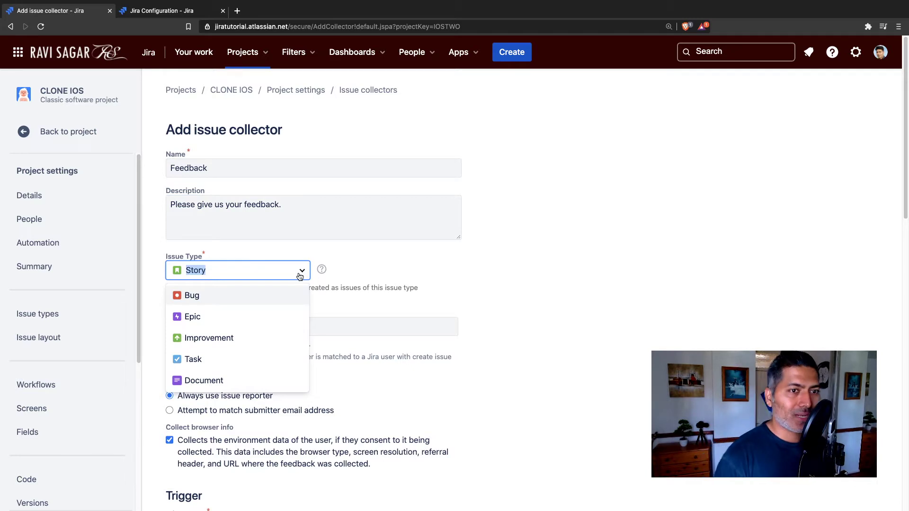
pyautogui.click(217, 344)
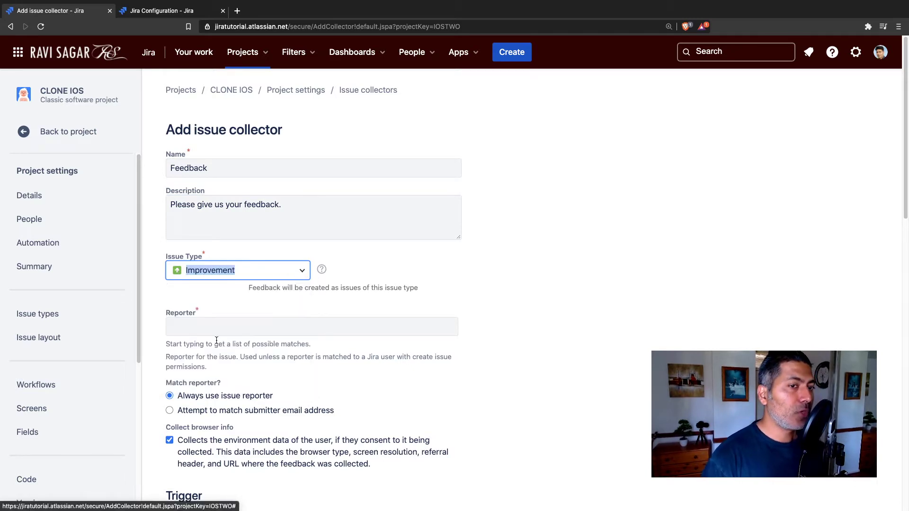
# - Choose the suggested matching user as the collector's reporter
pyautogui.click(239, 325)
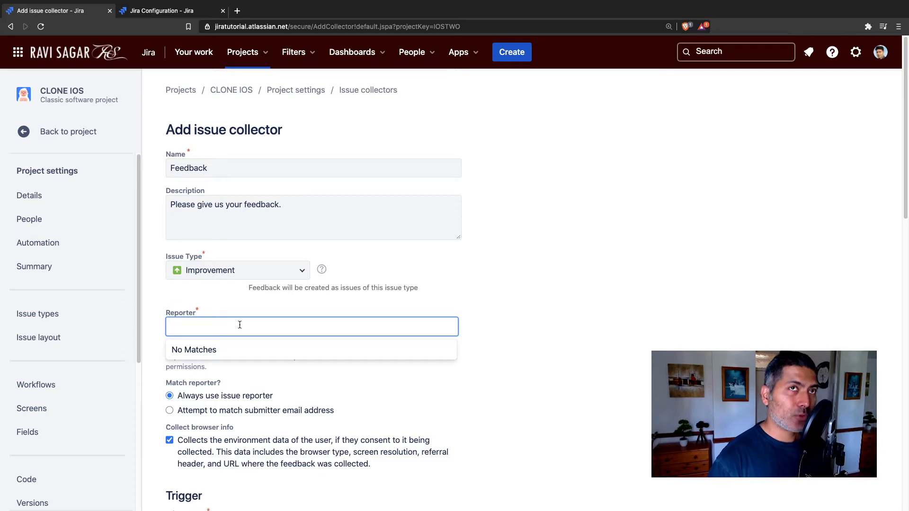
pyautogui.write('r')
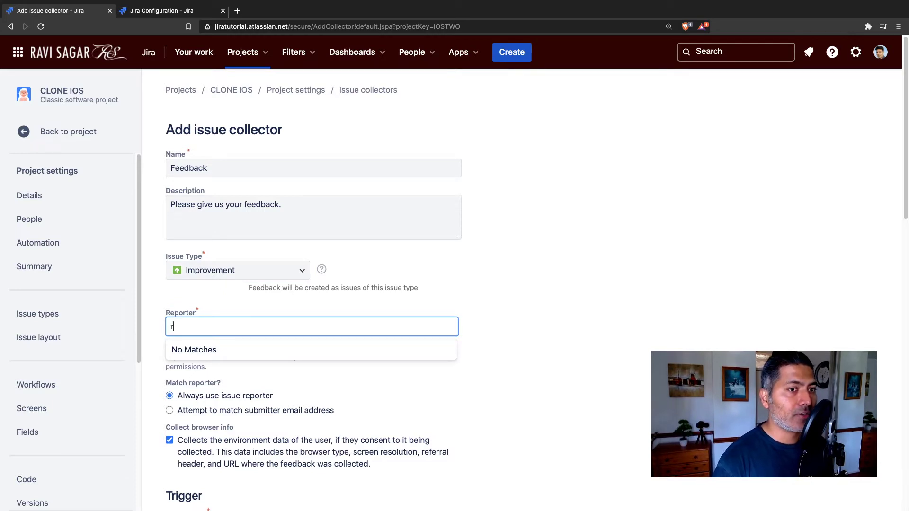
pyautogui.press('Down')
pyautogui.press('Return')
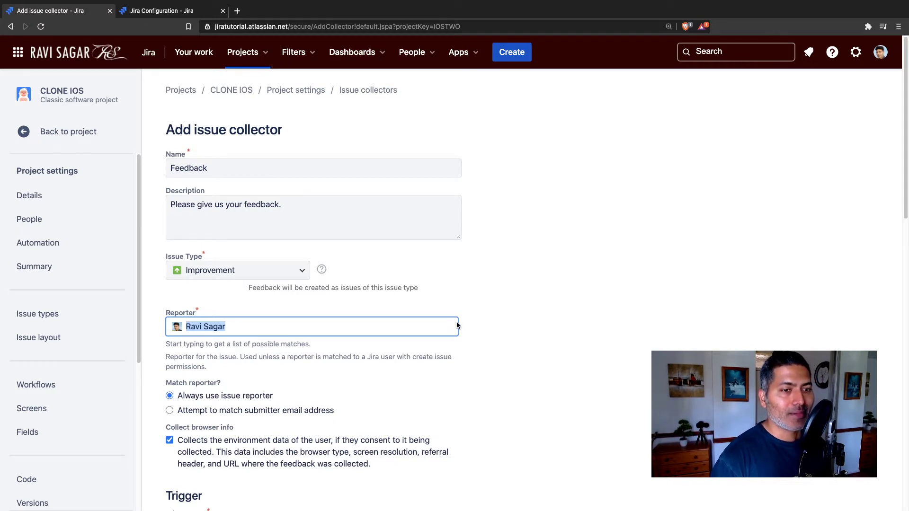
# - Keep Match reporter set to 'Always use issue reporter'
pyautogui.scroll(-1, 433, 314)
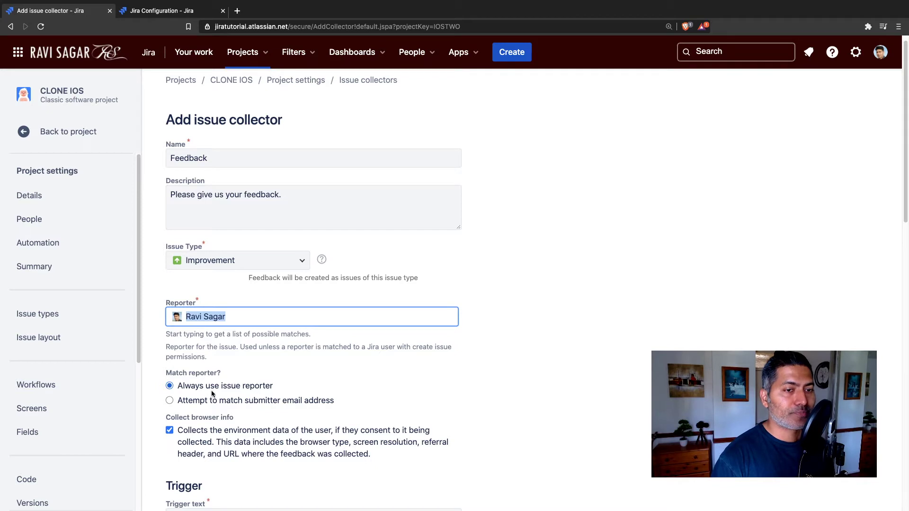
pyautogui.click(169, 401)
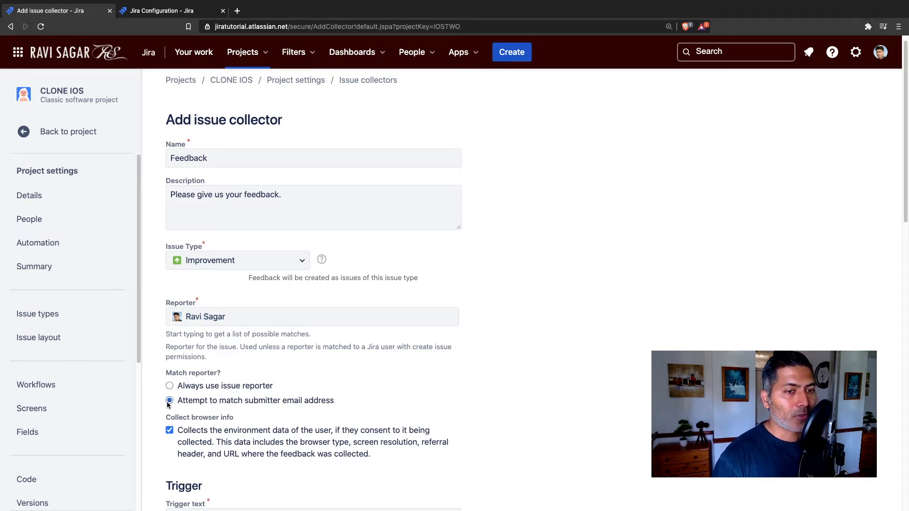
pyautogui.click(169, 386)
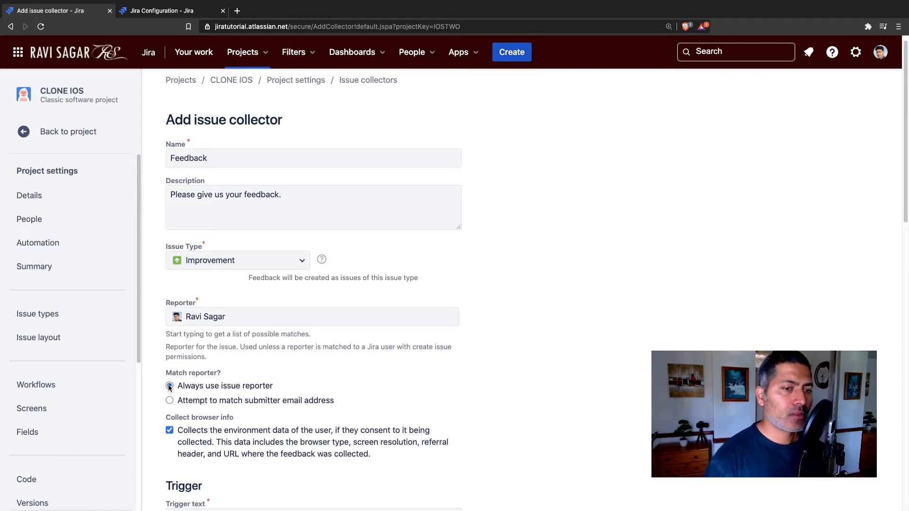
pyautogui.scroll(-2, 208, 413)
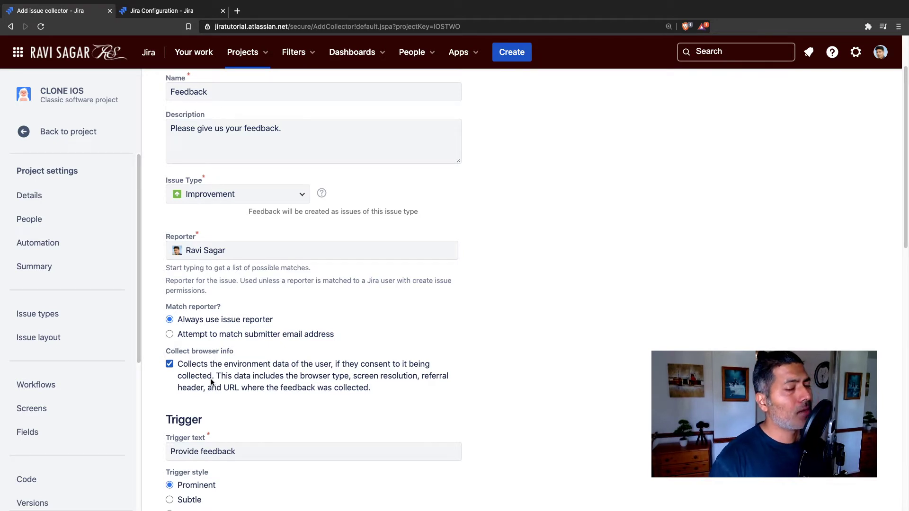
pyautogui.scroll(-4, 212, 382)
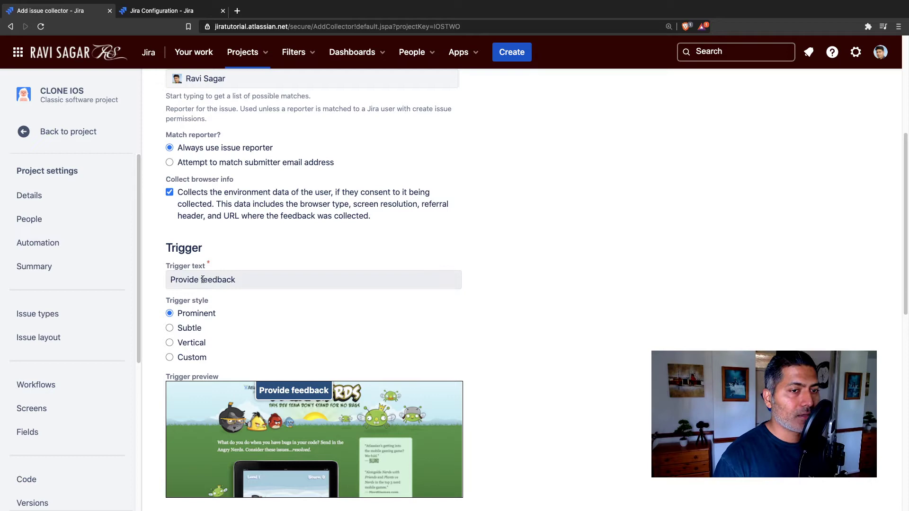
pyautogui.scroll(-3, 213, 278)
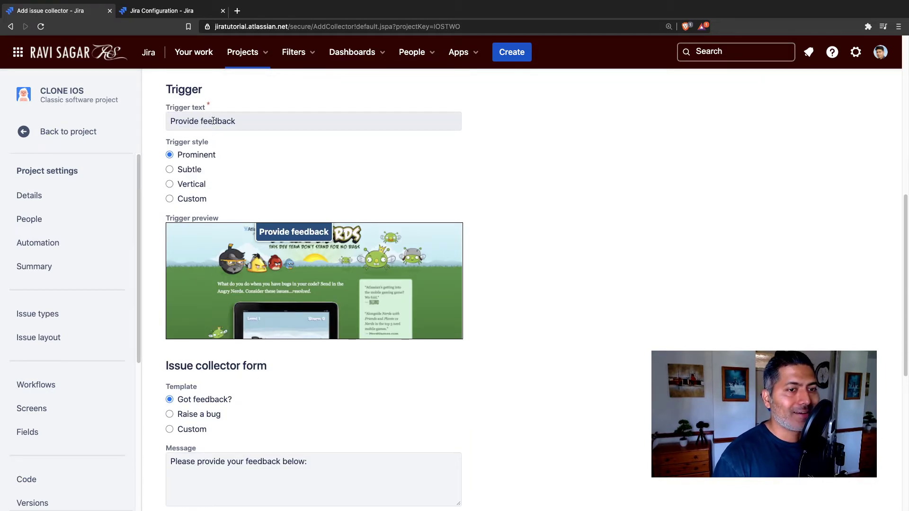
pyautogui.click(169, 170)
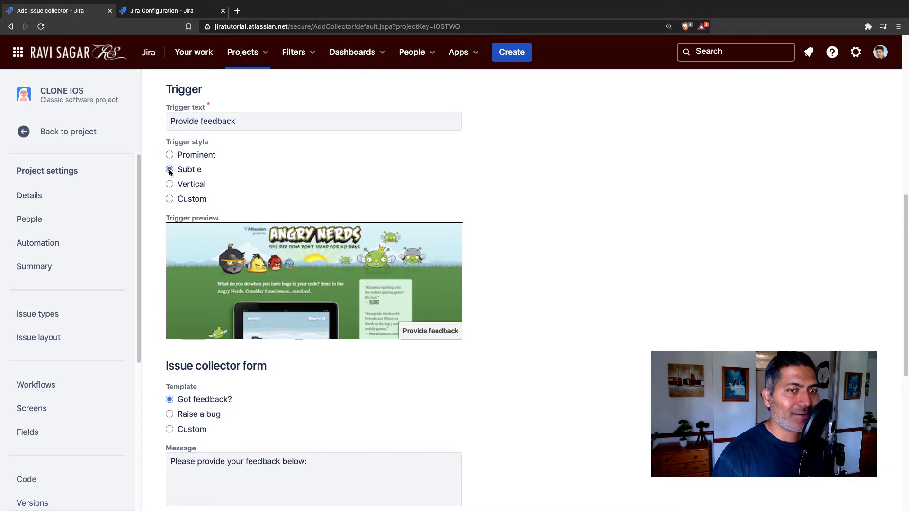
pyautogui.click(169, 186)
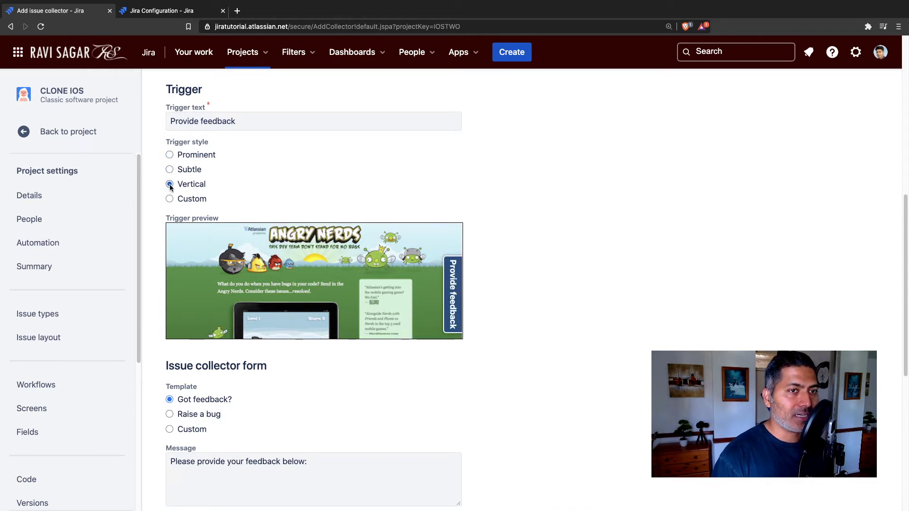
pyautogui.click(170, 199)
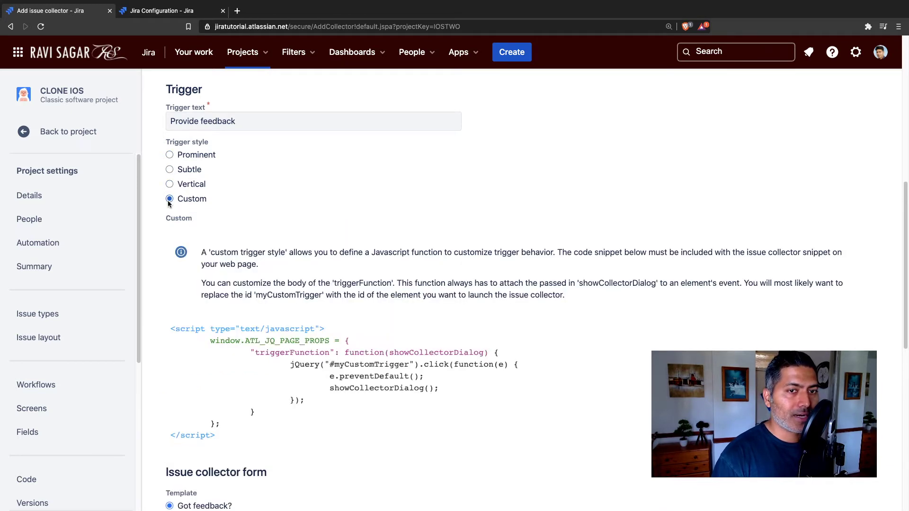
pyautogui.click(169, 155)
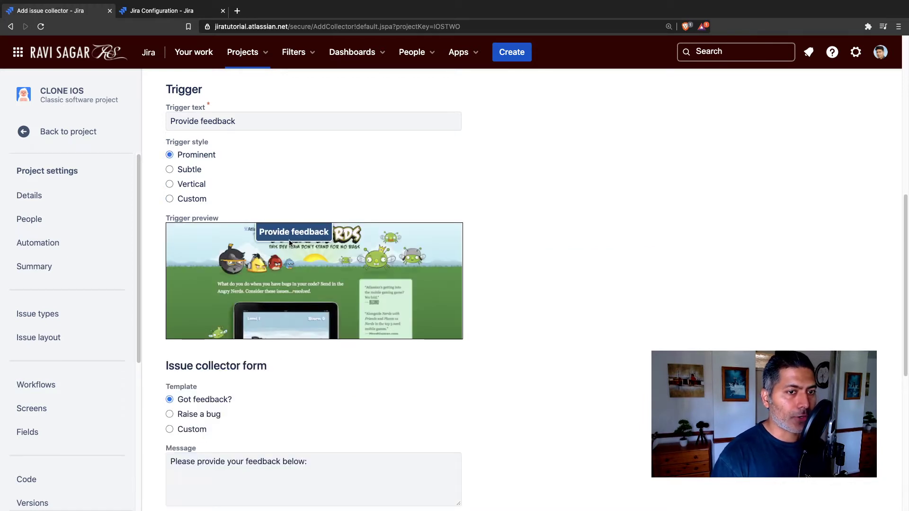
pyautogui.scroll(-2, 289, 243)
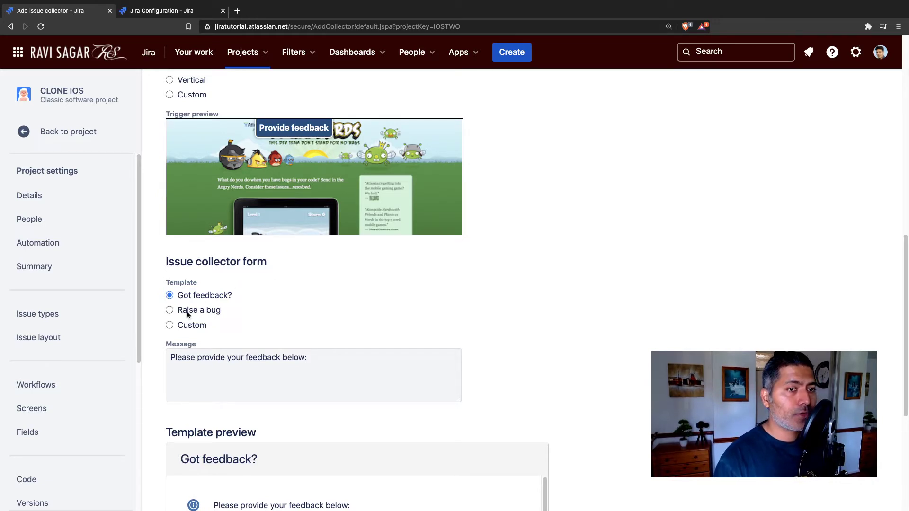
# - Select the Raise a bug form template and review the form settings below it
pyautogui.click(170, 310)
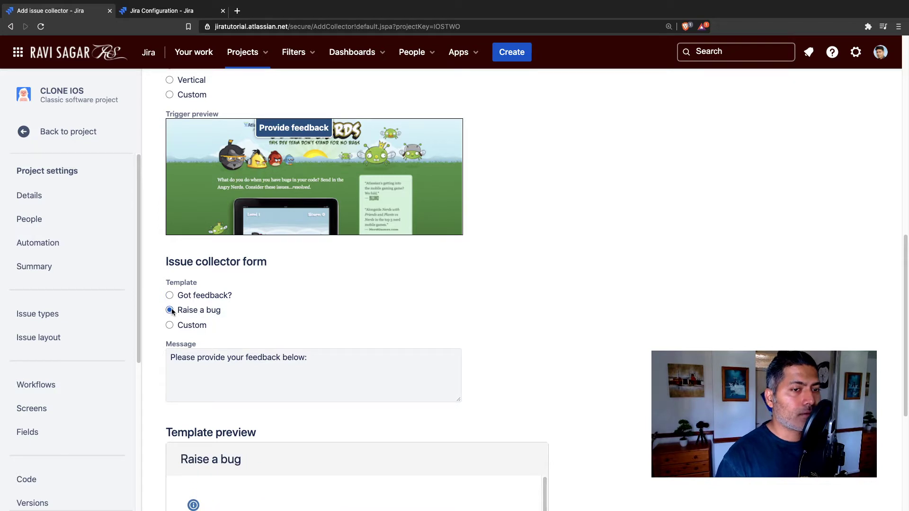
pyautogui.scroll(-2, 171, 311)
pyautogui.scroll(-2, 189, 302)
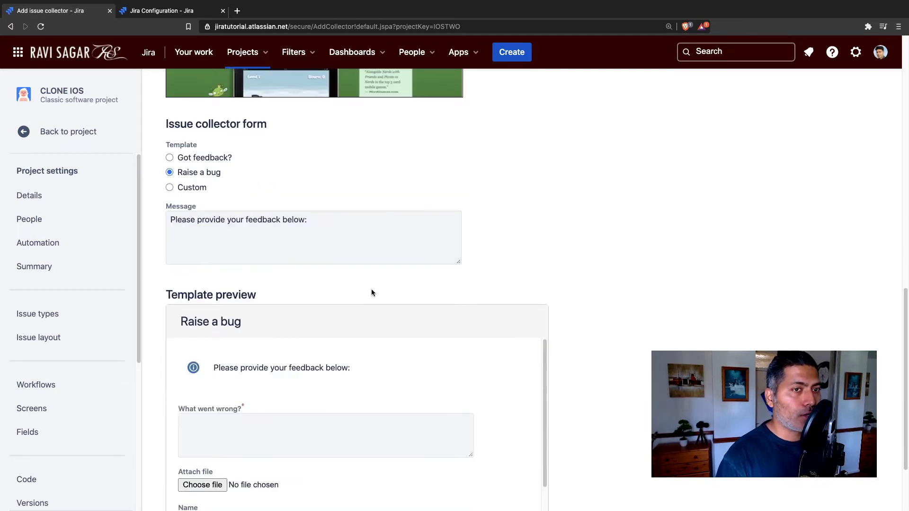
pyautogui.scroll(-3, 371, 288)
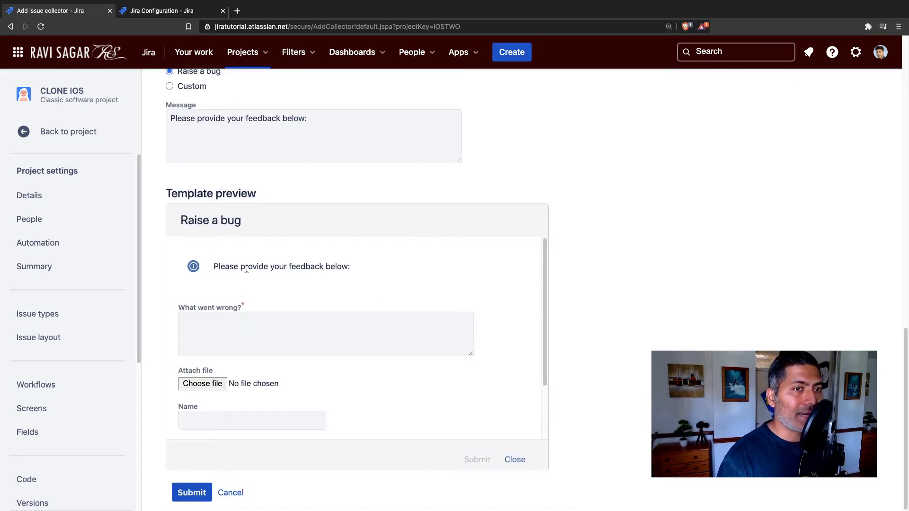
pyautogui.scroll(1, 247, 268)
# - Compare the Got feedback? and Raise a bug templates, then settle on Custom
pyautogui.click(169, 82)
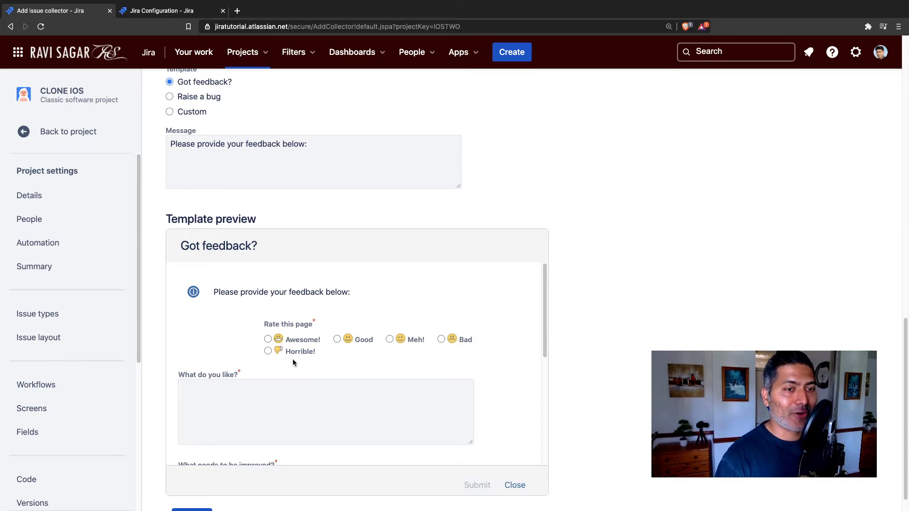
pyautogui.click(169, 97)
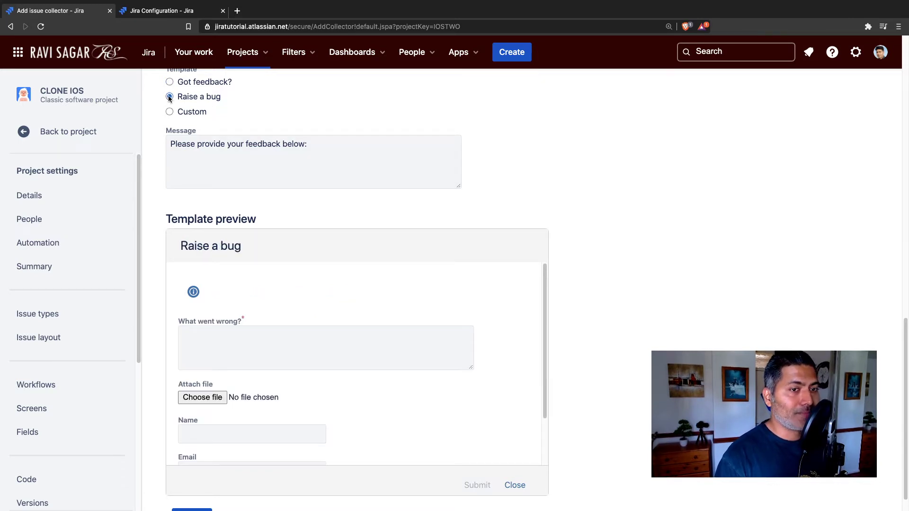
pyautogui.click(169, 111)
pyautogui.scroll(-3, 350, 270)
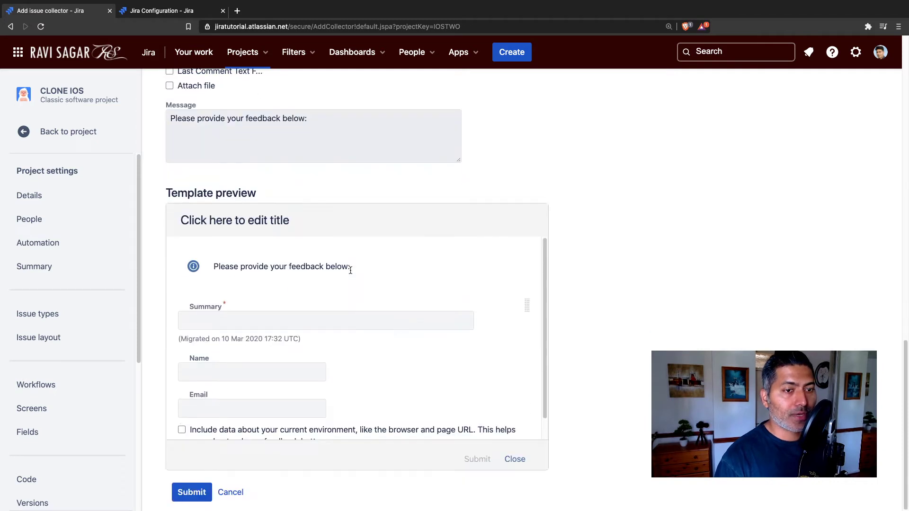
pyautogui.scroll(-2, 426, 299)
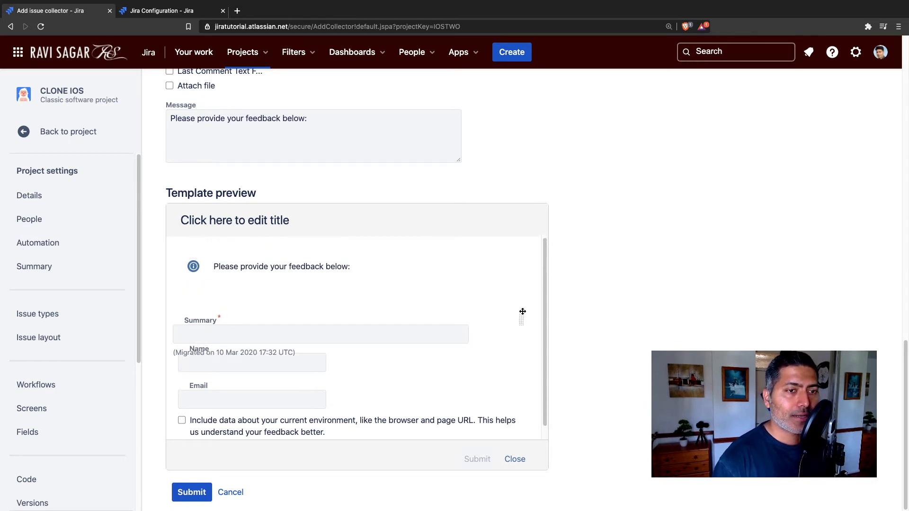
pyautogui.scroll(1, 525, 293)
pyautogui.scroll(-1, 358, 371)
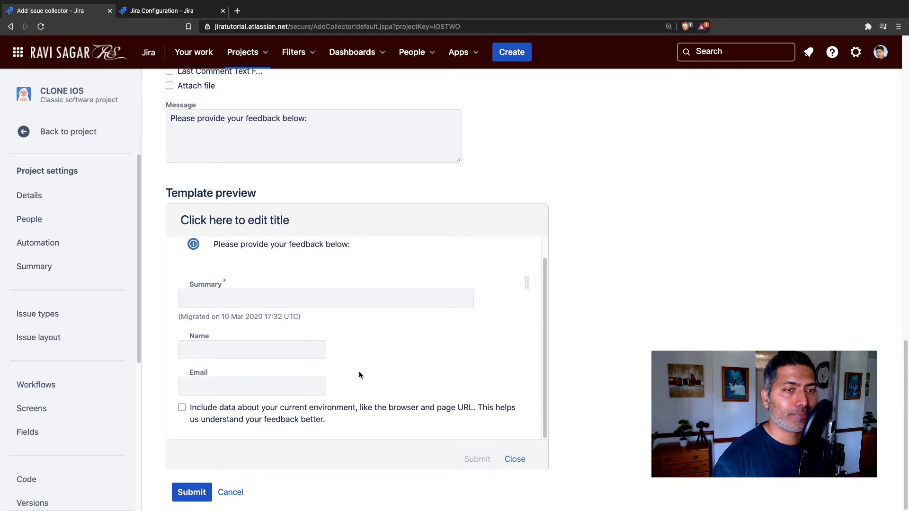
pyautogui.scroll(1, 348, 364)
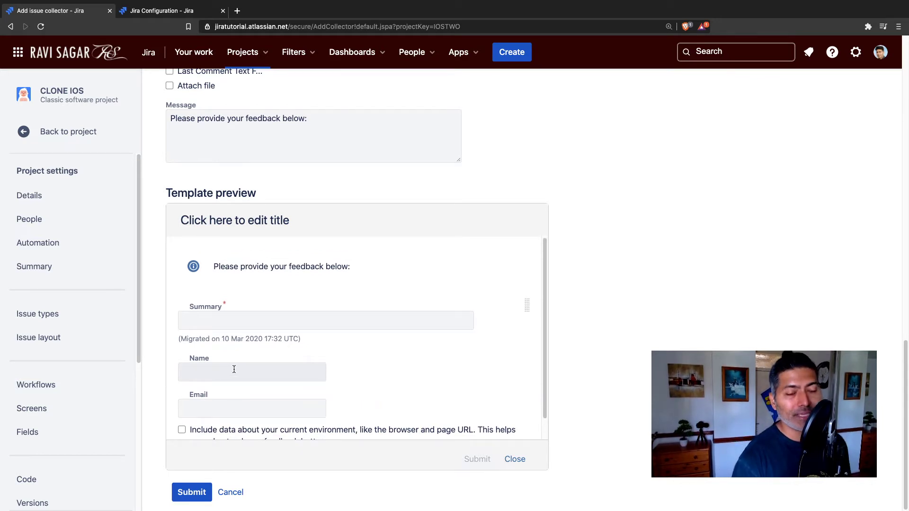
pyautogui.scroll(2, 234, 369)
pyautogui.scroll(-2, 298, 341)
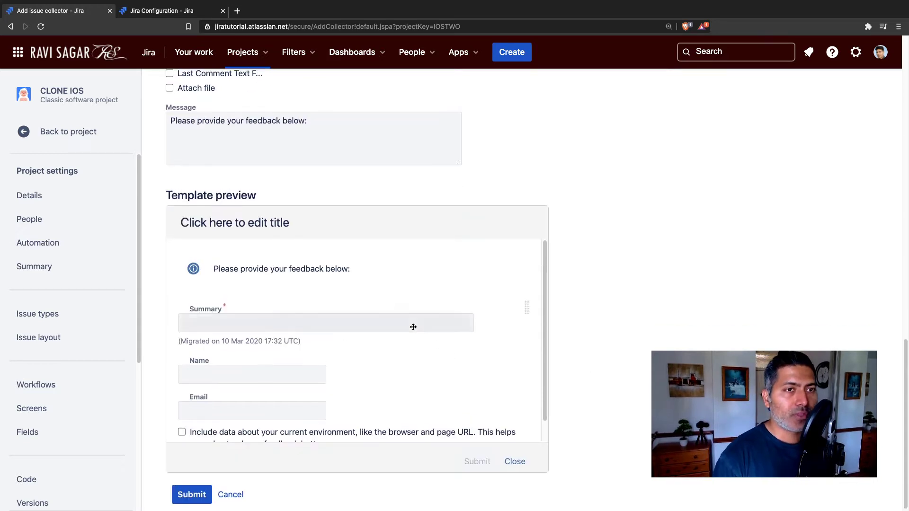
pyautogui.scroll(4, 160, 201)
# - Tick Last Comment Text Field under the Custom fields list
pyautogui.scroll(-1, 440, 276)
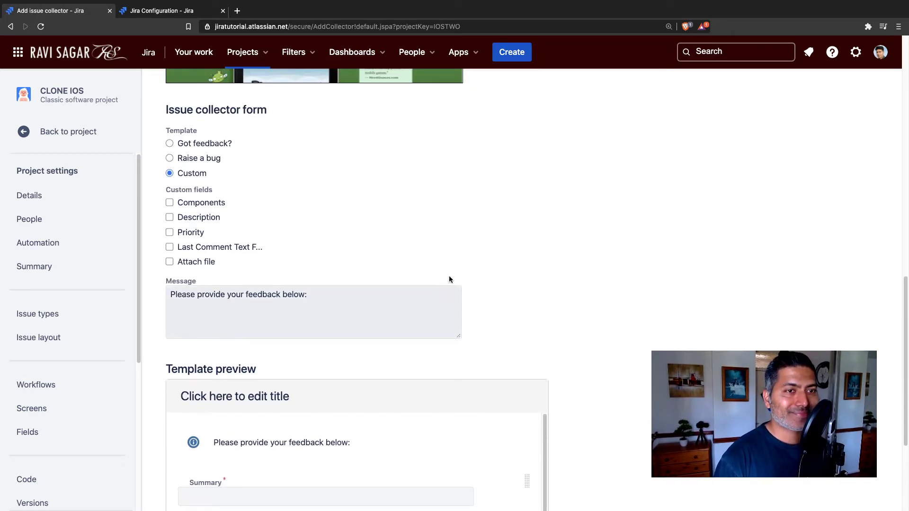
pyautogui.click(169, 247)
pyautogui.scroll(-4, 338, 275)
pyautogui.scroll(-2, 347, 313)
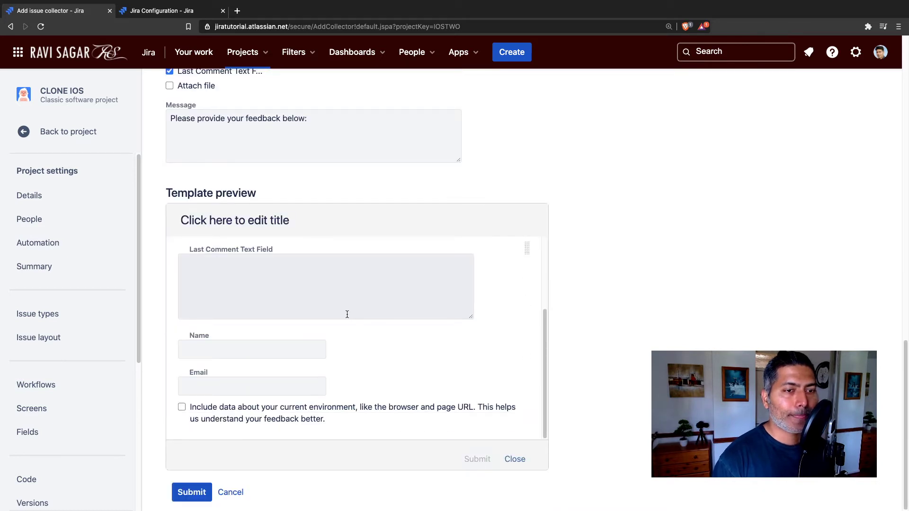
pyautogui.scroll(2, 331, 316)
pyautogui.scroll(-2, 331, 317)
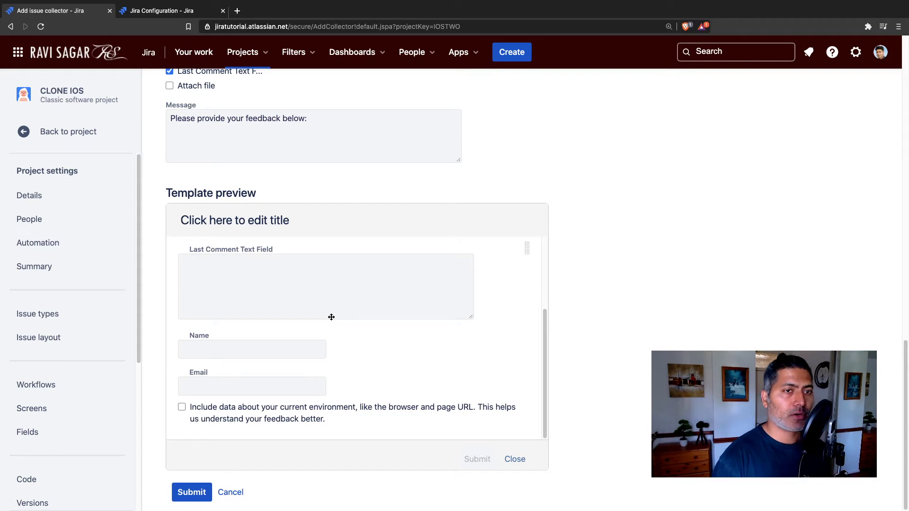
pyautogui.scroll(2, 332, 316)
pyautogui.scroll(2, 638, 217)
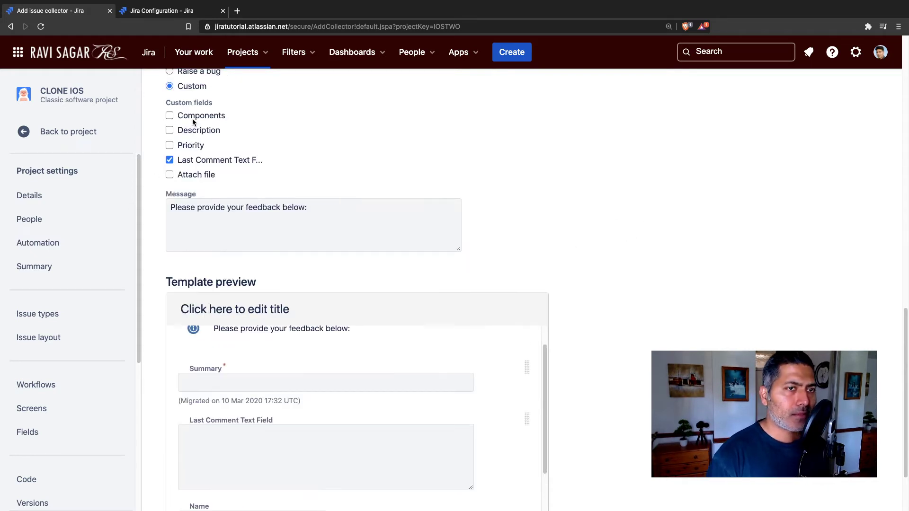
pyautogui.scroll(1, 192, 122)
# - Add Description, Priority and Attach file, leave Components unticked, and check the preview
pyautogui.click(169, 129)
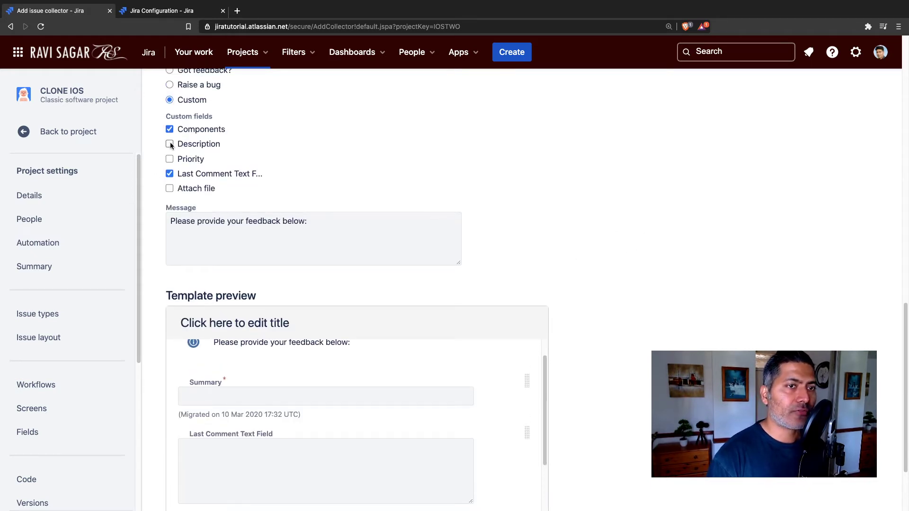
pyautogui.click(169, 144)
pyautogui.click(169, 159)
pyautogui.click(170, 189)
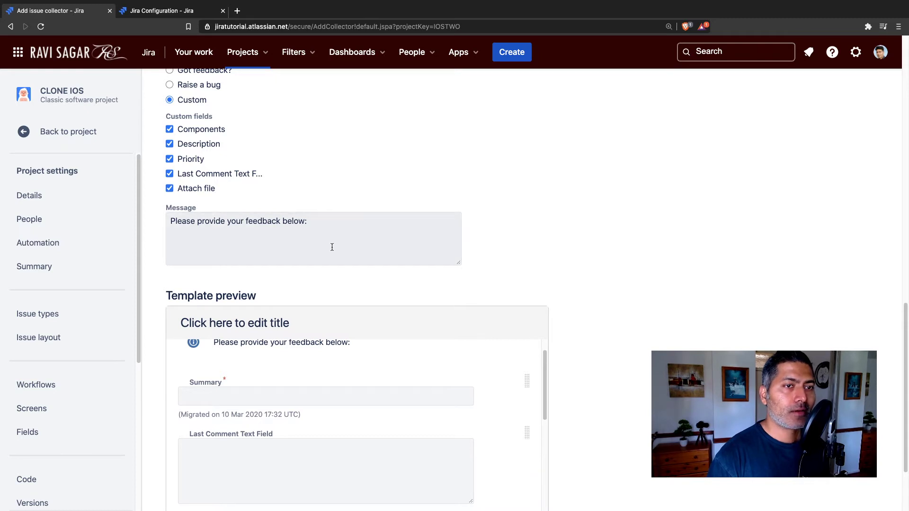
pyautogui.scroll(-2, 332, 247)
pyautogui.scroll(-5, 341, 321)
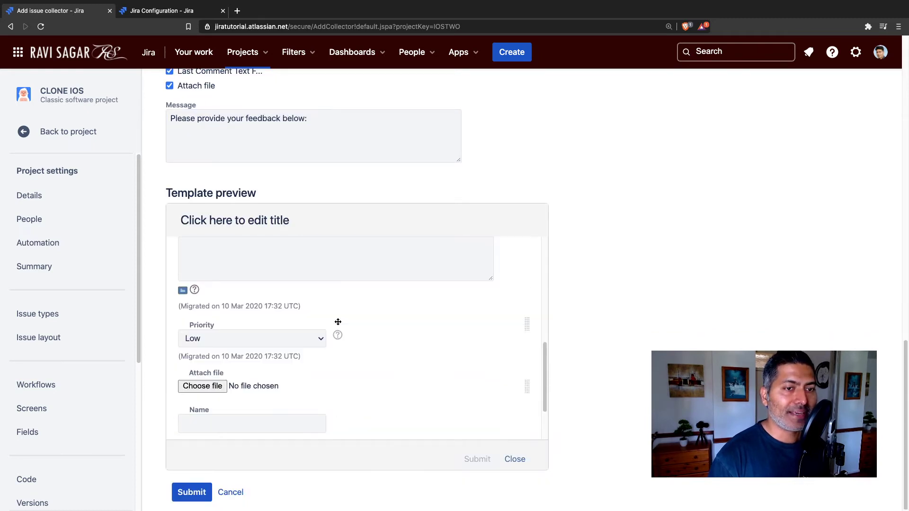
pyautogui.scroll(5, 338, 322)
pyautogui.scroll(4, 528, 221)
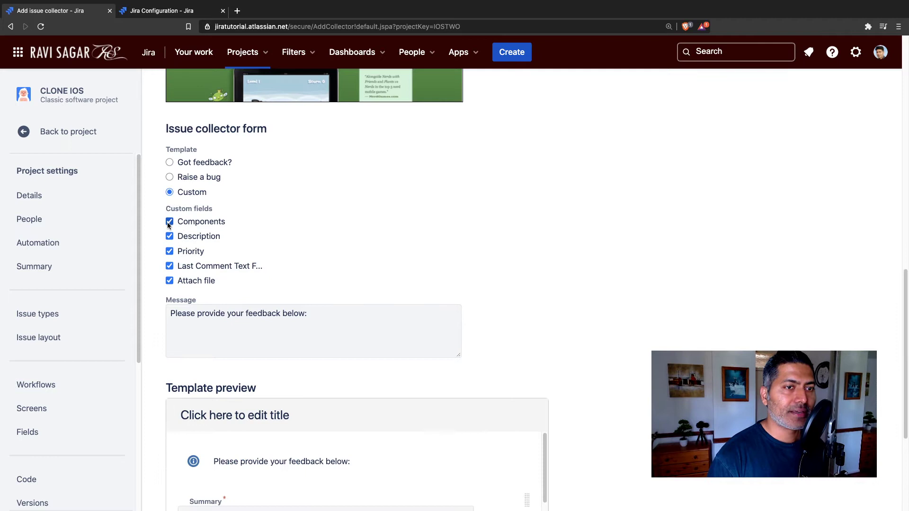
pyautogui.click(169, 222)
pyautogui.scroll(-4, 547, 292)
pyautogui.scroll(-5, 365, 366)
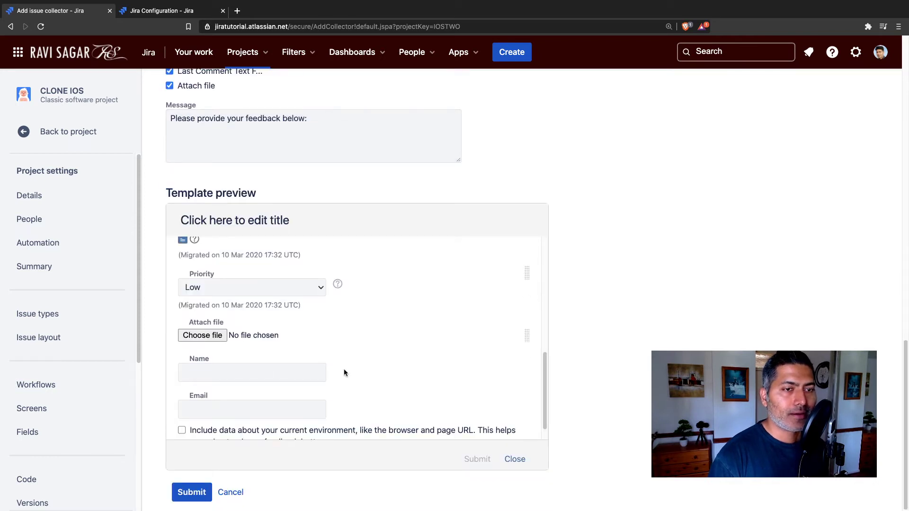
pyautogui.scroll(-2, 364, 375)
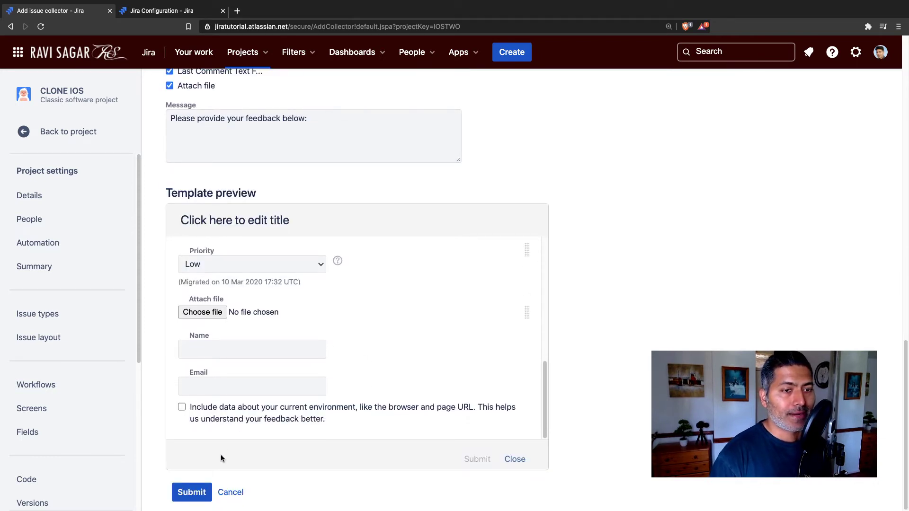
# - Submit the Feedback collector and review its generated embed page
pyautogui.click(192, 494)
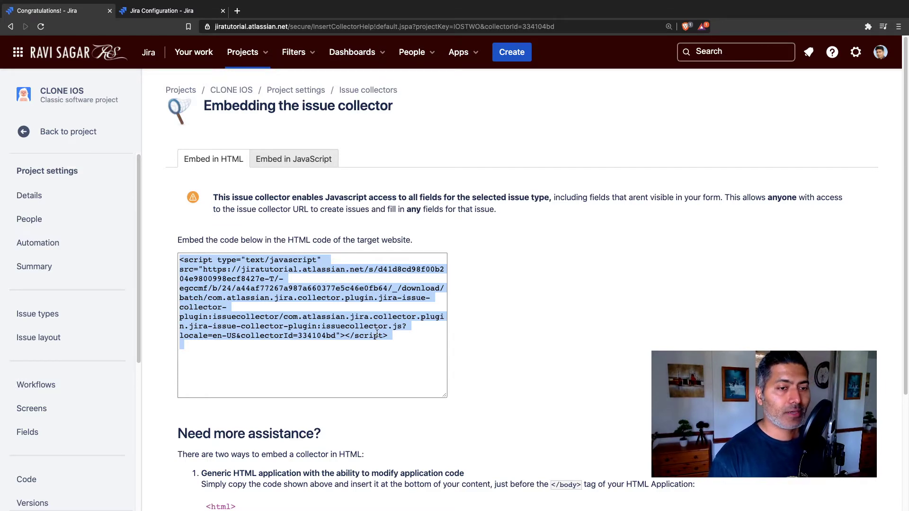
pyautogui.scroll(-3, 374, 333)
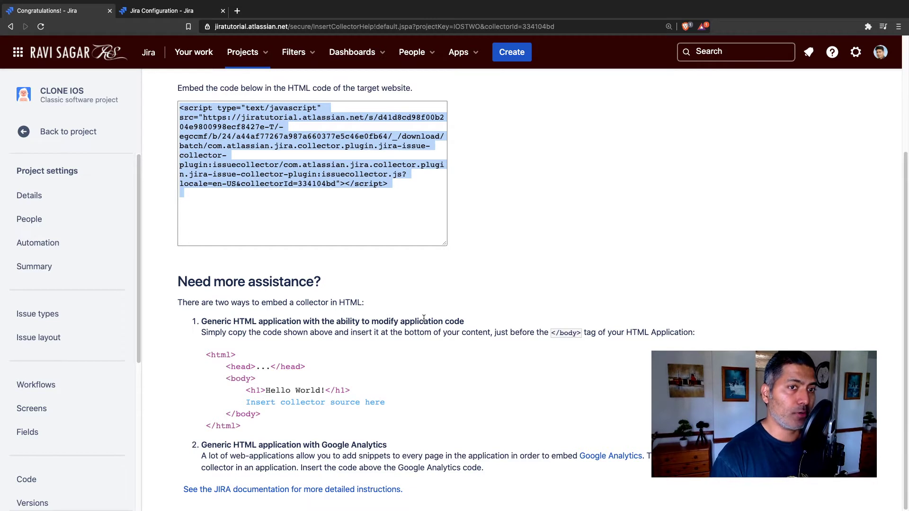
pyautogui.scroll(1, 423, 317)
# - Copy the selected JavaScript embed code, then clear the selection
pyautogui.rightClick(218, 198)
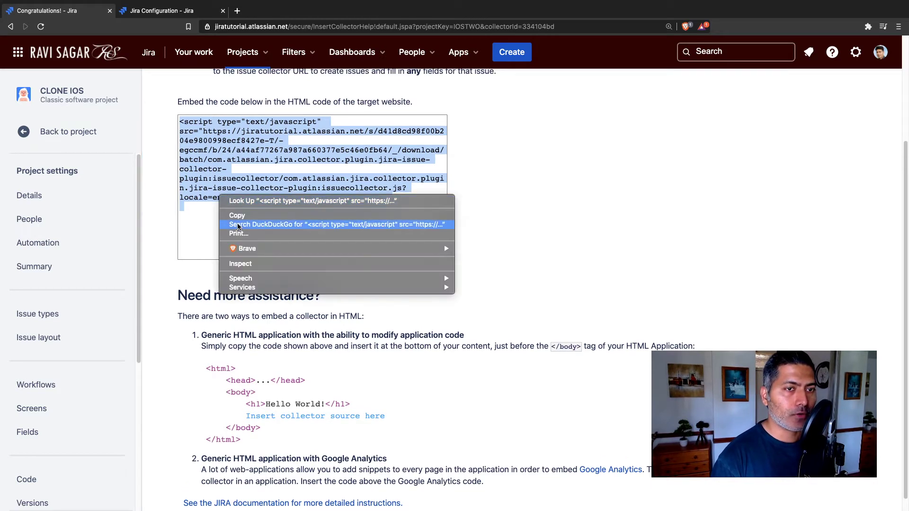
pyautogui.click(237, 215)
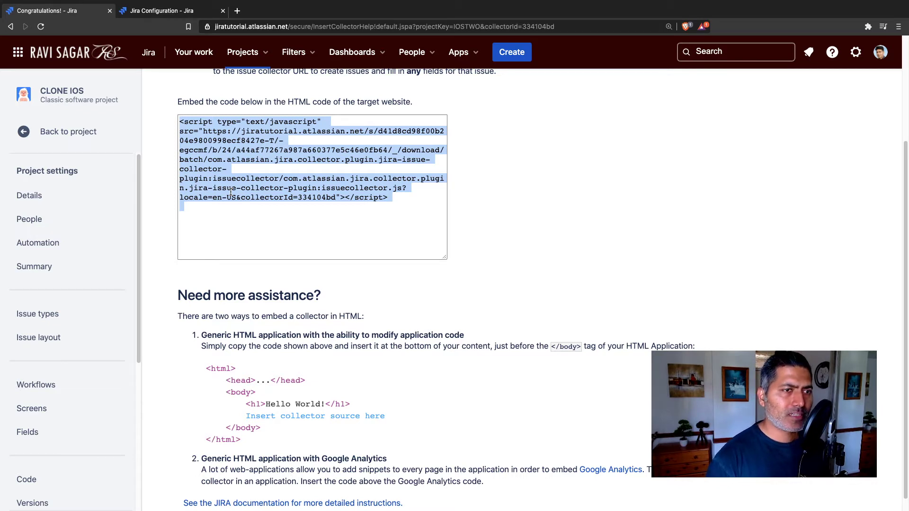
pyautogui.click(559, 203)
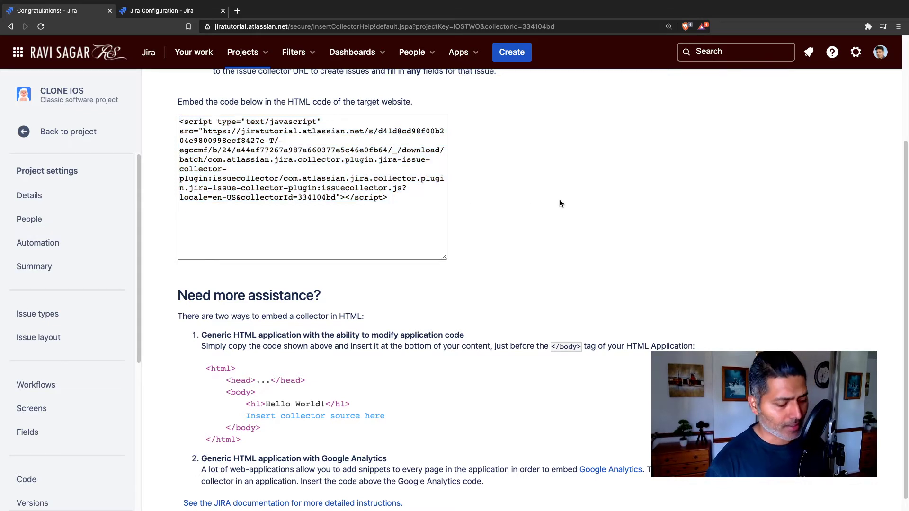
# - Open the ravisagar.in About page's edit form in a new tab
pyautogui.hotkey('ctrl', 't')
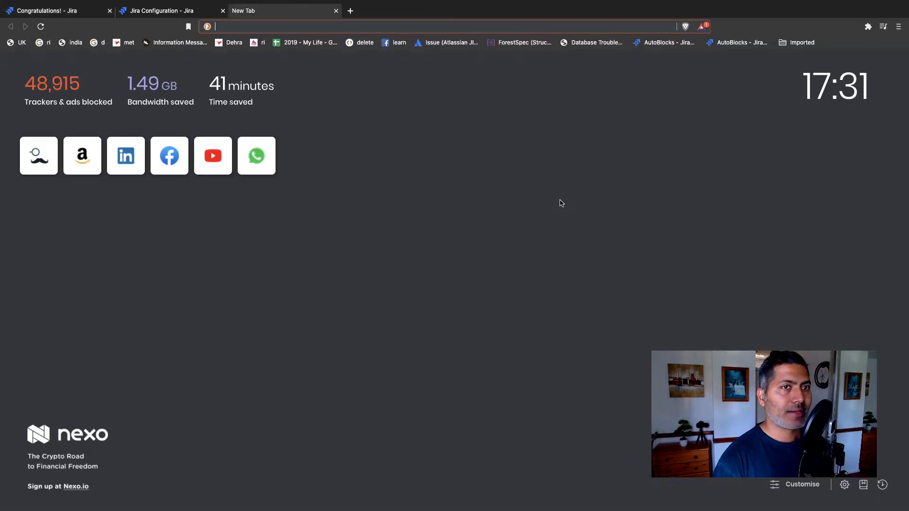
pyautogui.write('rav')
pyautogui.press('Return')
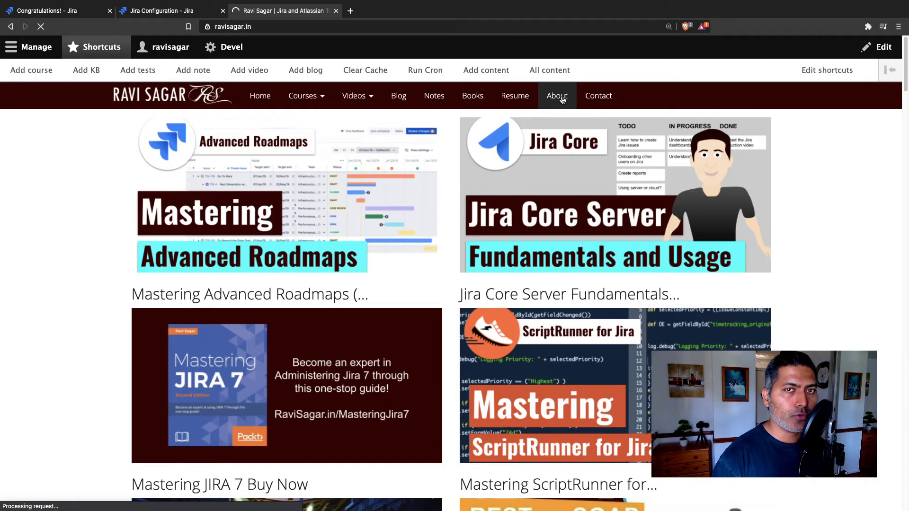
pyautogui.click(562, 99)
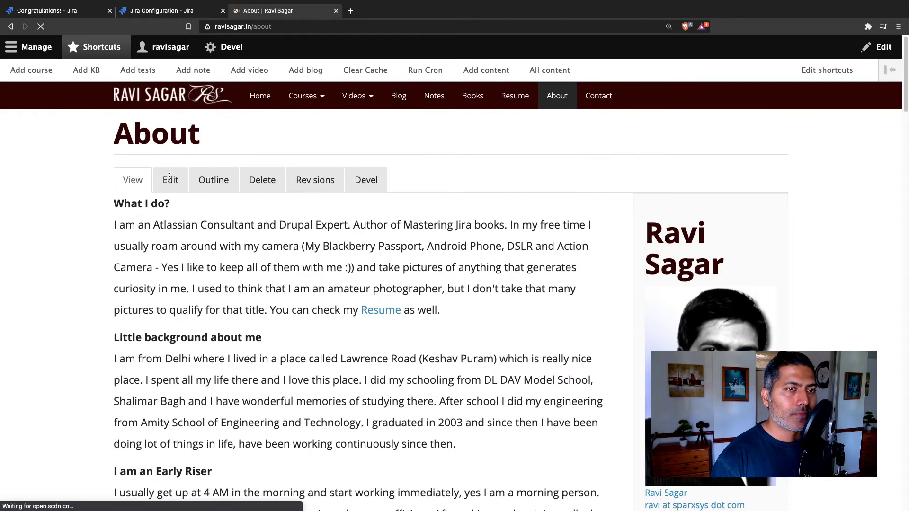
pyautogui.click(171, 185)
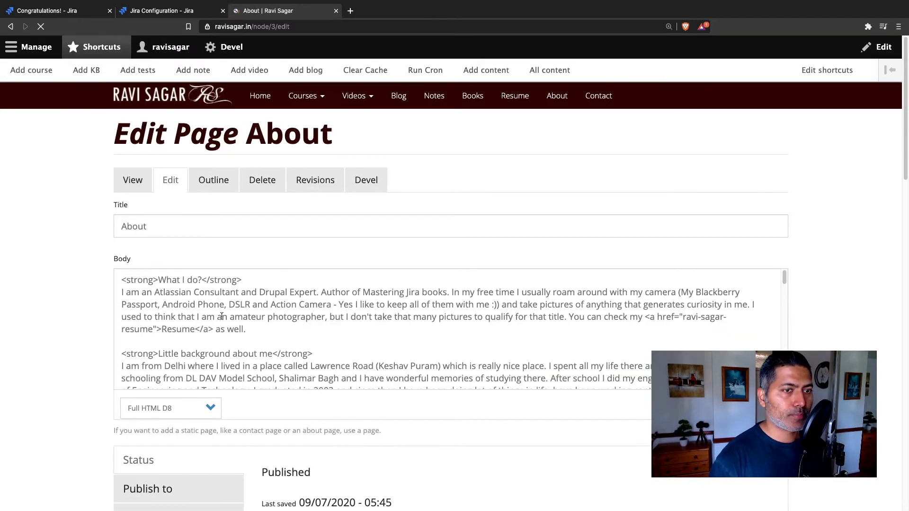
# - Paste the Jira collector script below 'be happy.' in Body and save
pyautogui.scroll(-15, 220, 346)
pyautogui.scroll(2, 220, 347)
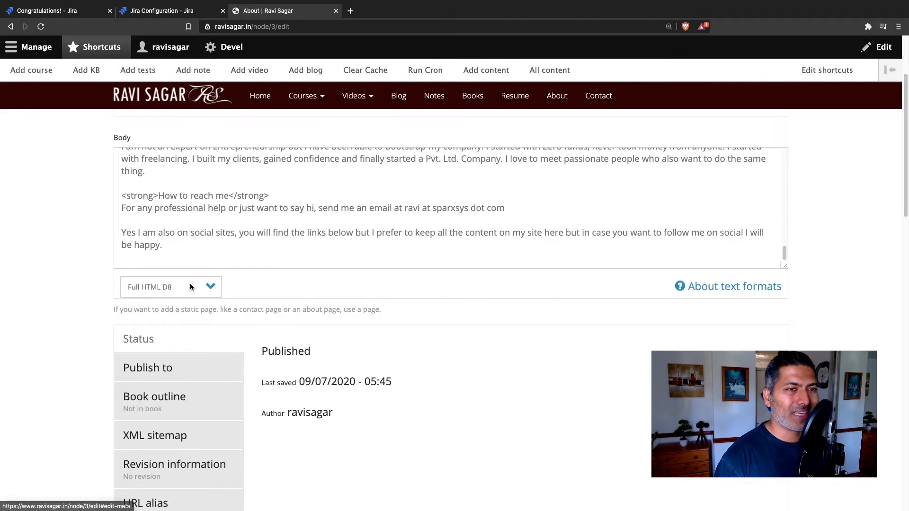
pyautogui.click(191, 251)
pyautogui.press('Return')
pyautogui.press('Return')
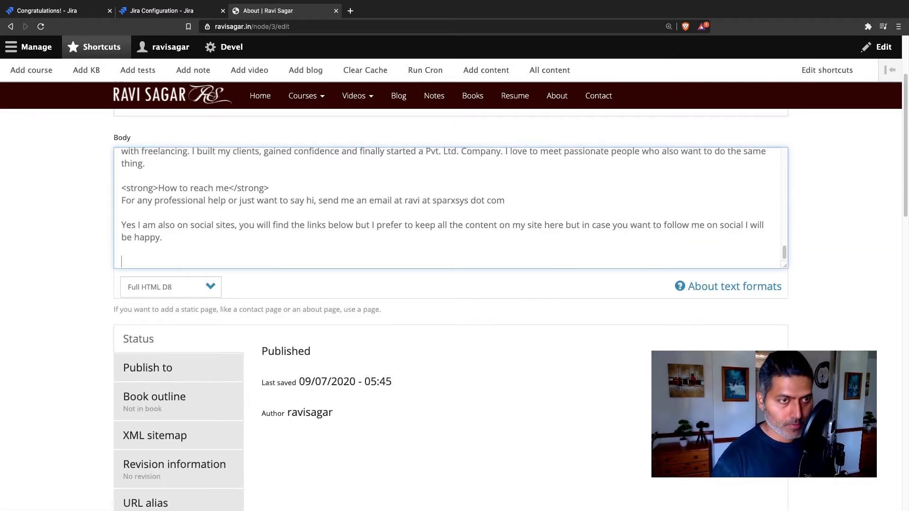
pyautogui.press('super+v')
pyautogui.press('Return')
pyautogui.press('Return')
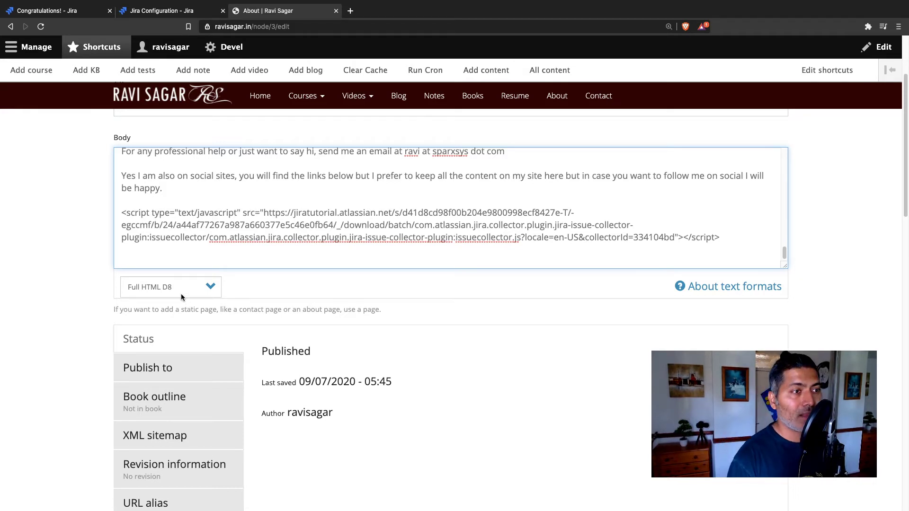
pyautogui.scroll(-10, 70, 278)
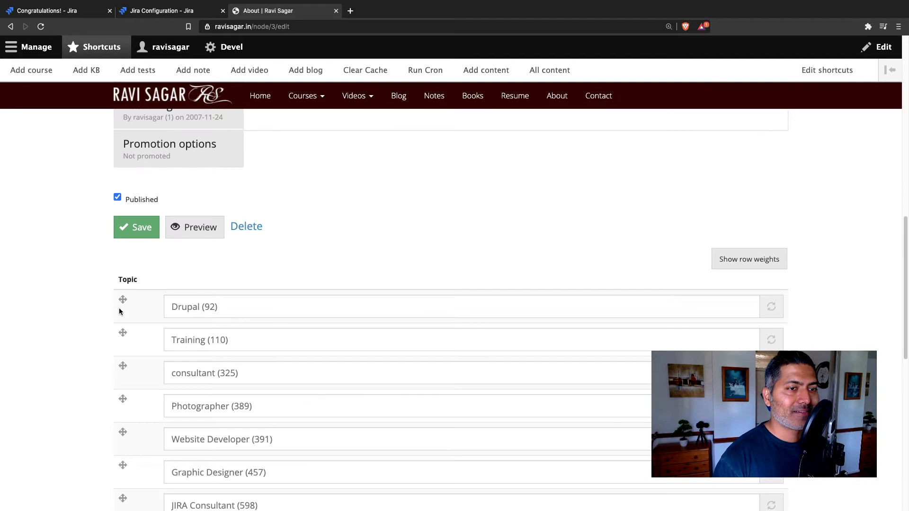
pyautogui.click(141, 227)
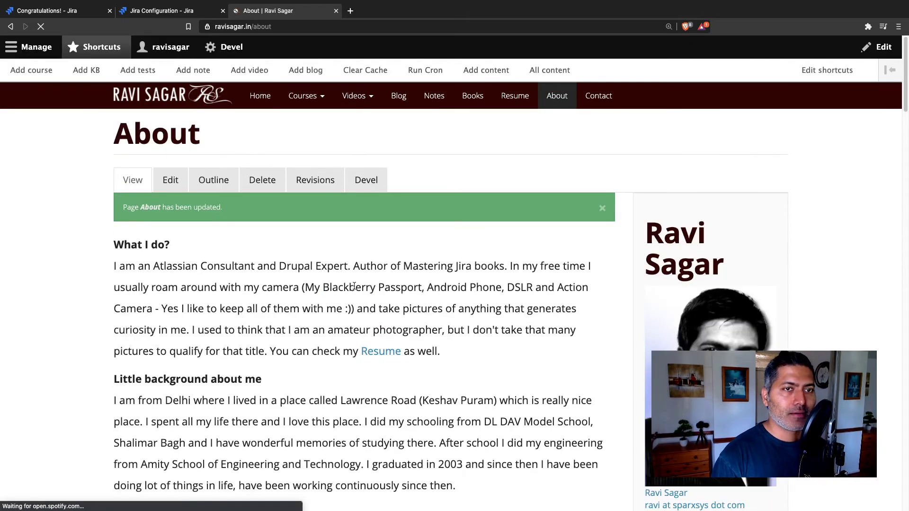
pyautogui.scroll(-2, 355, 286)
pyautogui.scroll(2, 378, 285)
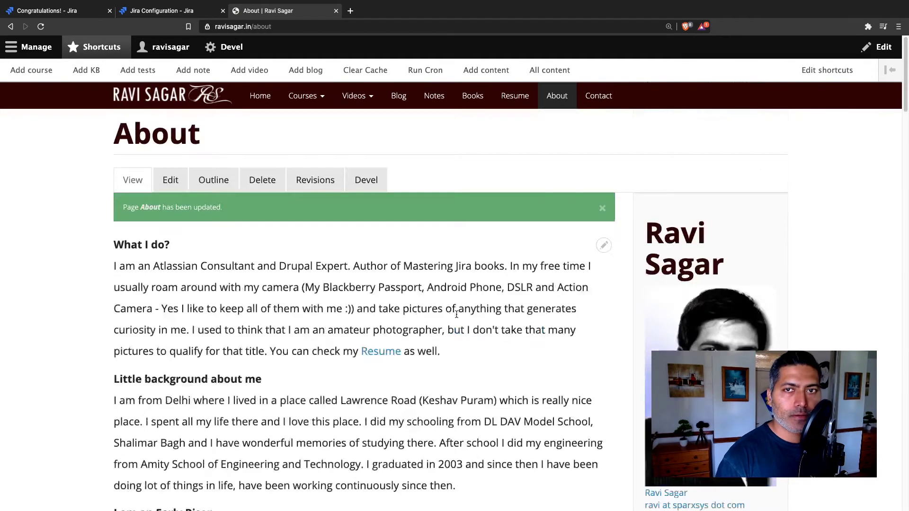
pyautogui.scroll(-20, 200, 322)
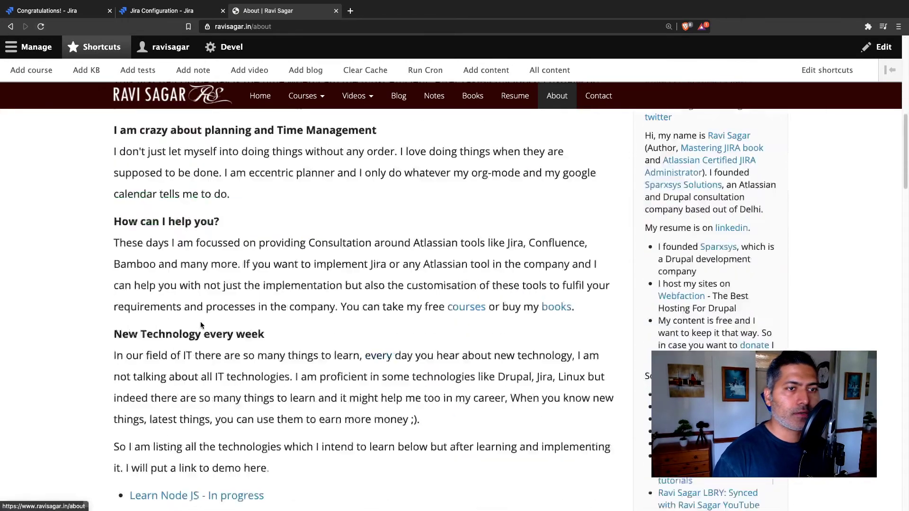
pyautogui.scroll(-15, 201, 332)
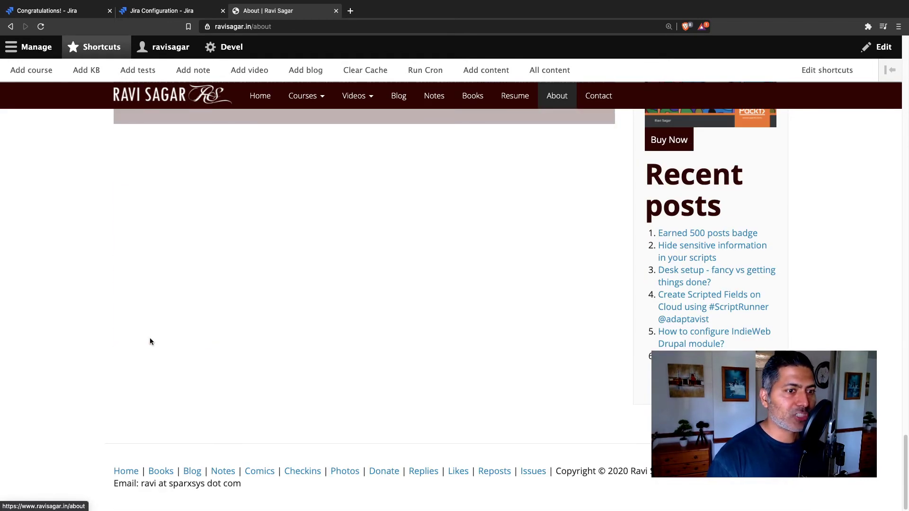
pyautogui.press('super+r')
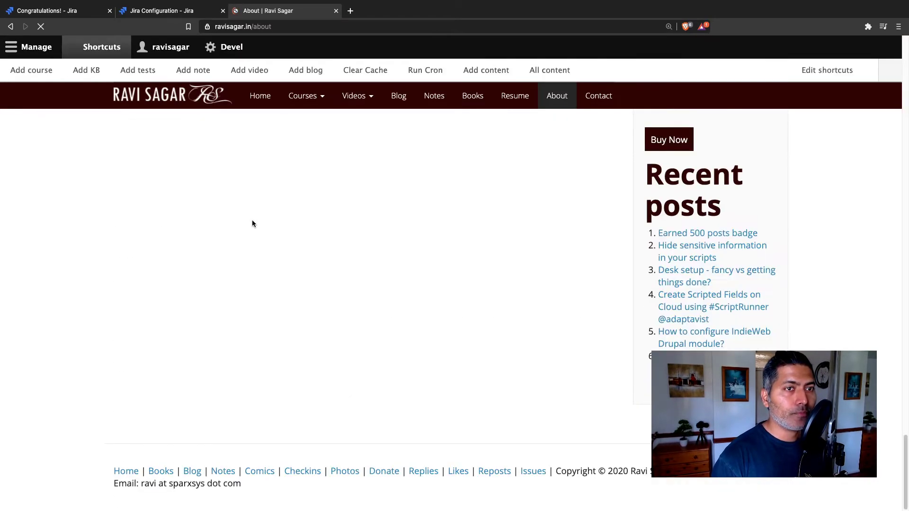
pyautogui.scroll(20, 269, 252)
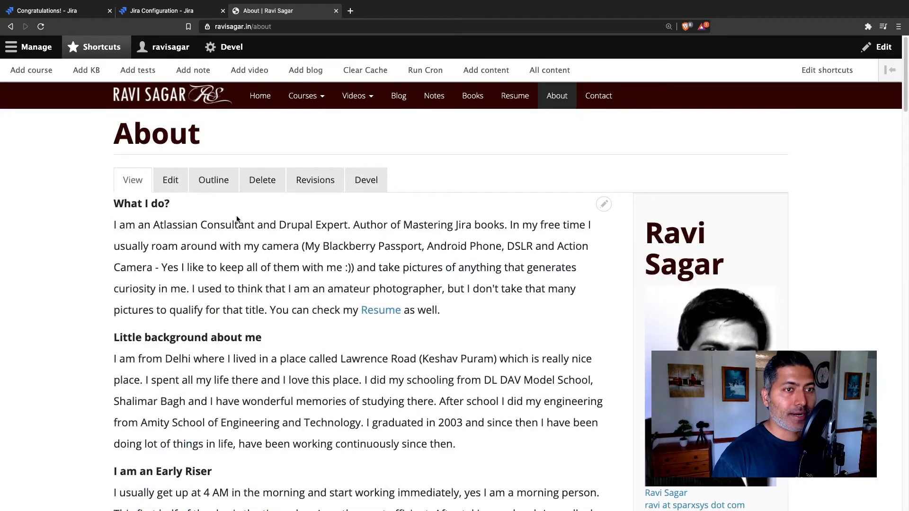
# - Open the About page editor and read the text format compose tips
pyautogui.click(168, 181)
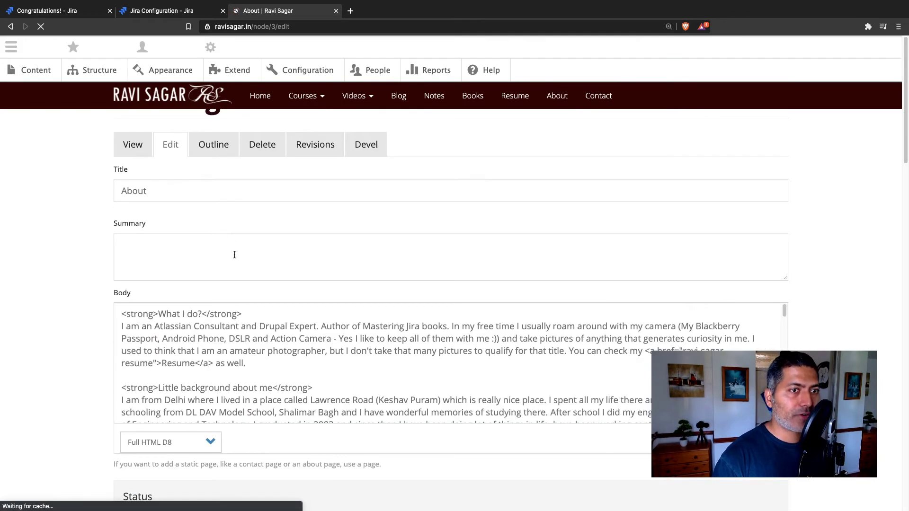
pyautogui.scroll(-5, 218, 260)
pyautogui.scroll(-5, 416, 300)
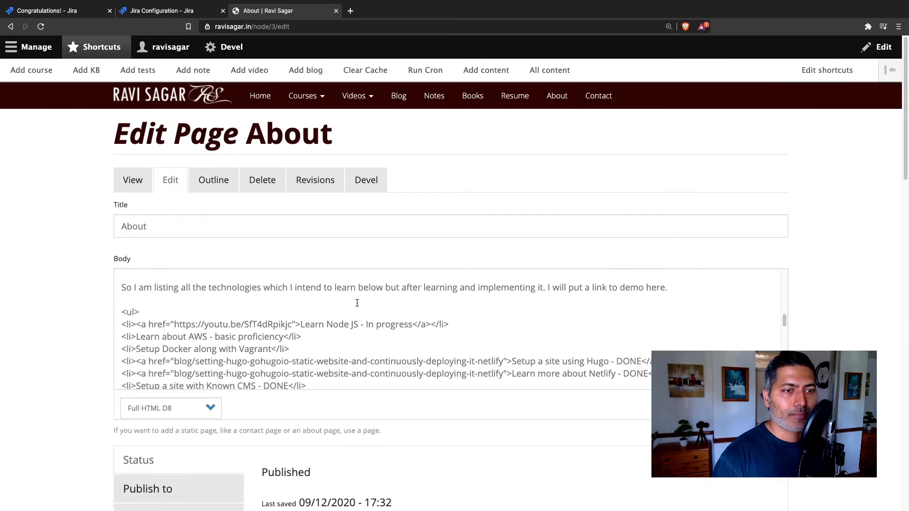
pyautogui.scroll(-10, 450, 331)
pyautogui.scroll(-5, 450, 355)
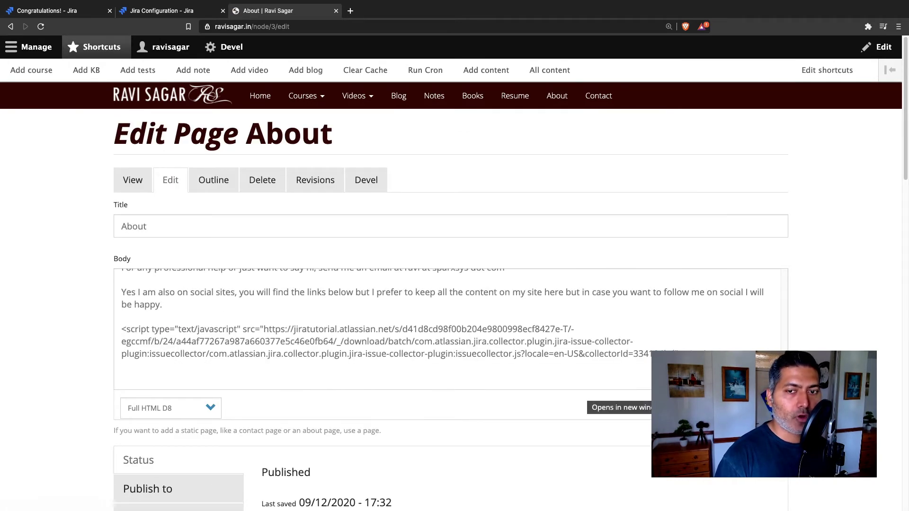
pyautogui.click(591, 394)
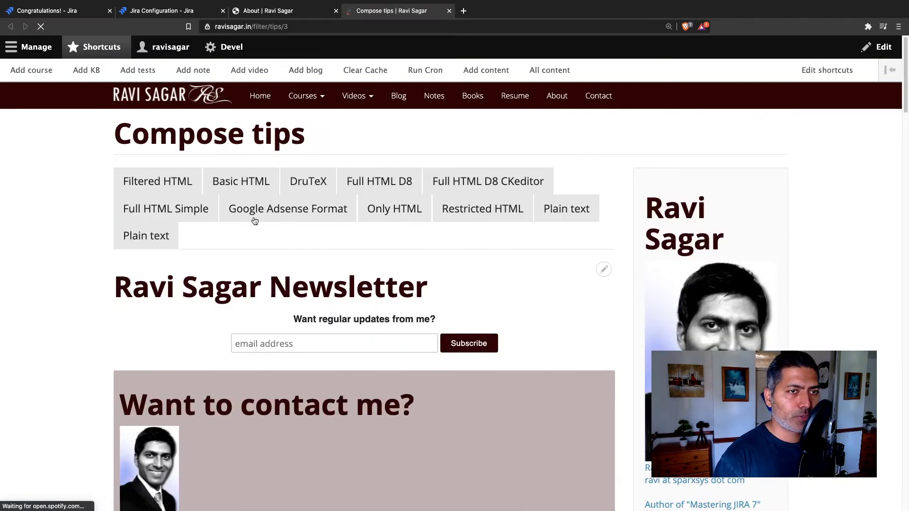
pyautogui.scroll(-6, 388, 188)
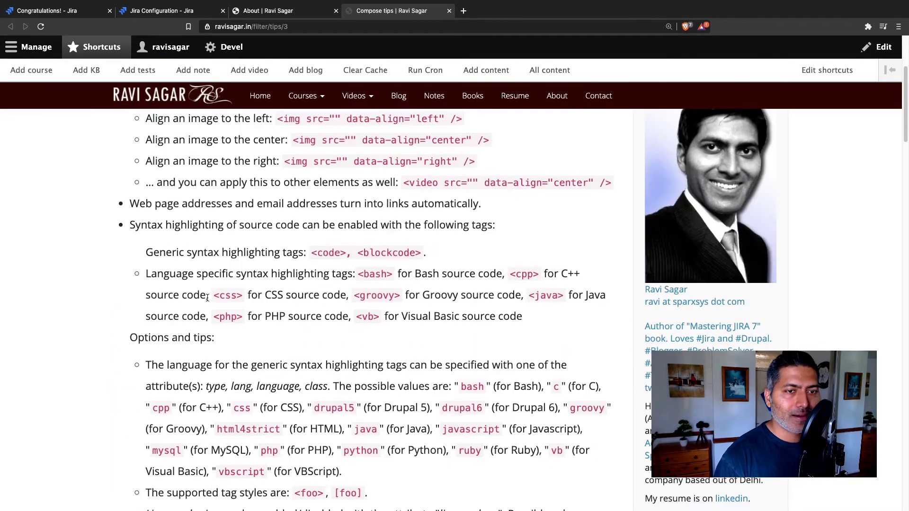
pyautogui.scroll(-2, 354, 340)
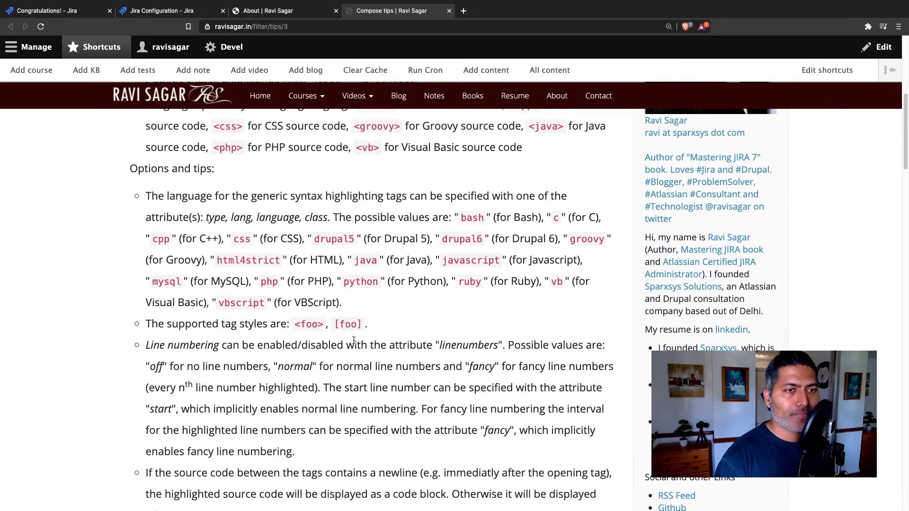
pyautogui.scroll(-15, 354, 340)
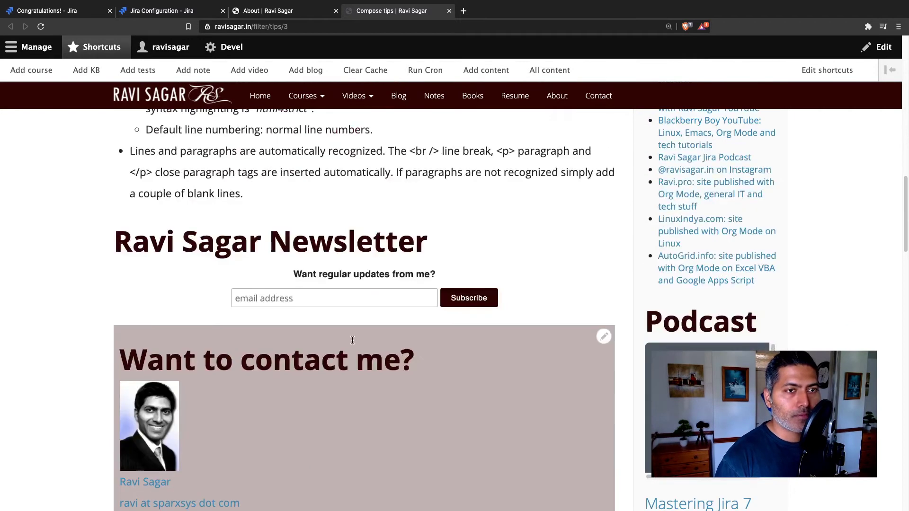
pyautogui.scroll(5, 352, 340)
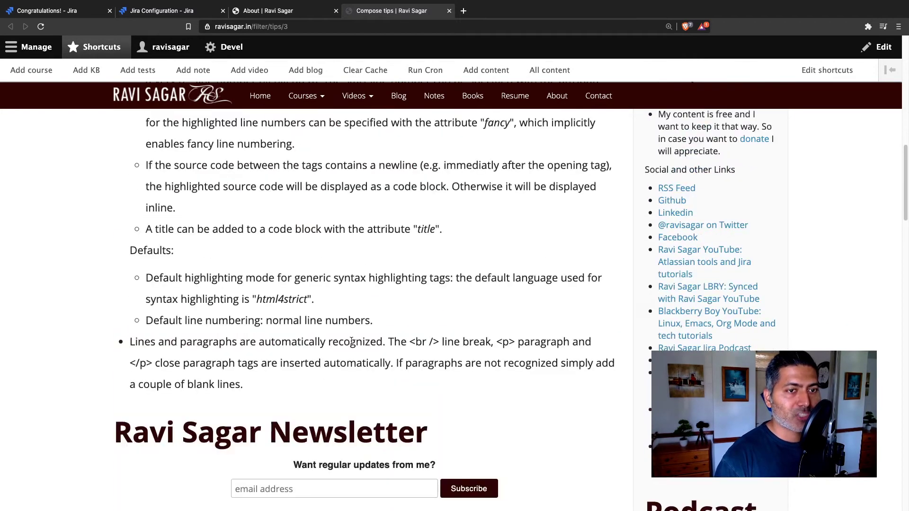
pyautogui.click(449, 11)
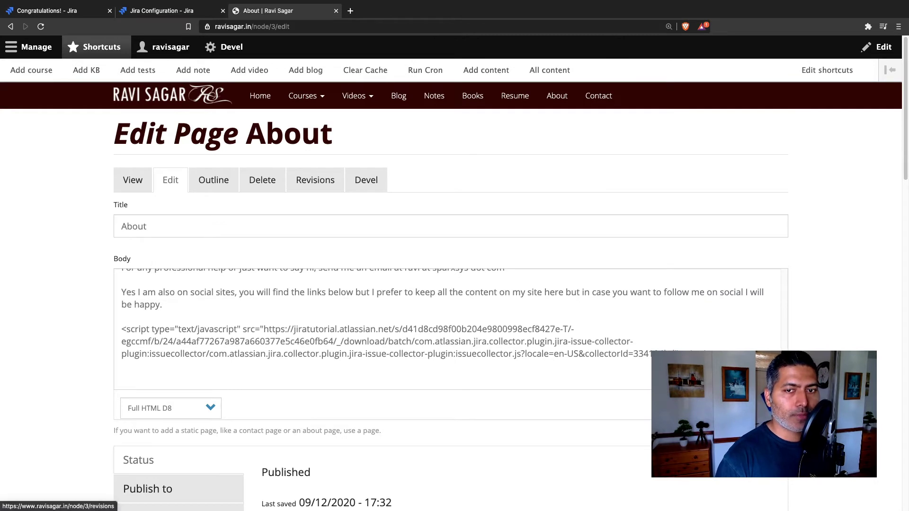
# - Delete the collector script so Body ends at 'be happy.', then save
pyautogui.moveTo(720, 353); pyautogui.dragTo(121, 329)
pyautogui.press('super+c')
pyautogui.press('BackSpace')
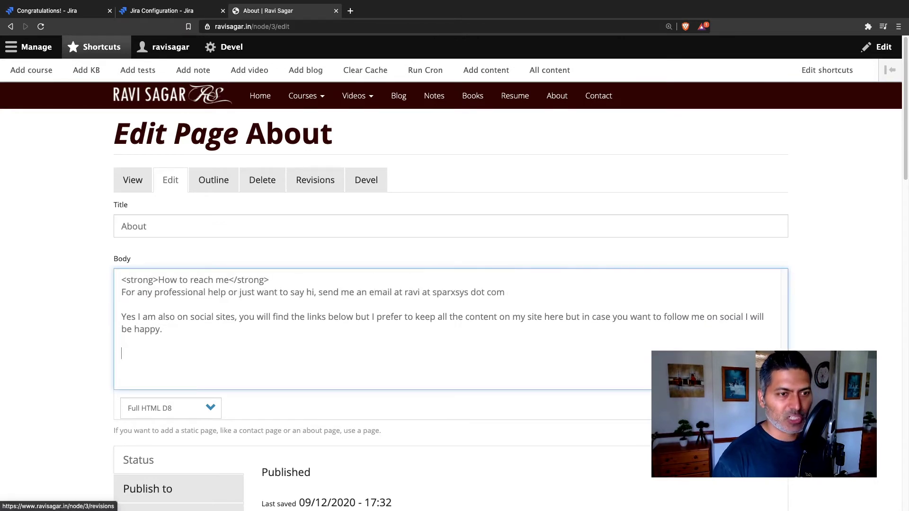
pyautogui.press('BackSpace')
pyautogui.press('BackSpace')
pyautogui.scroll(-15, 71, 341)
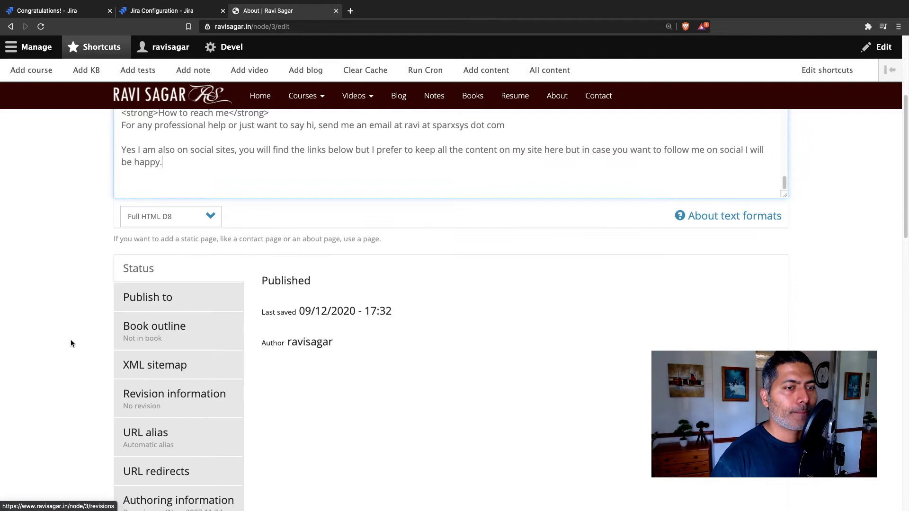
pyautogui.click(136, 163)
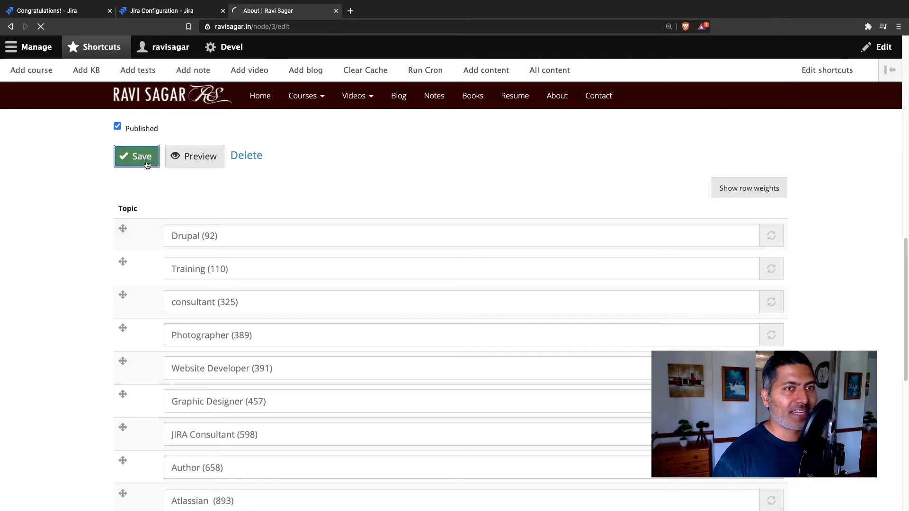
# - Create feedback.html in Emacs from the Desktop terminal
pyautogui.press('super+Tab')
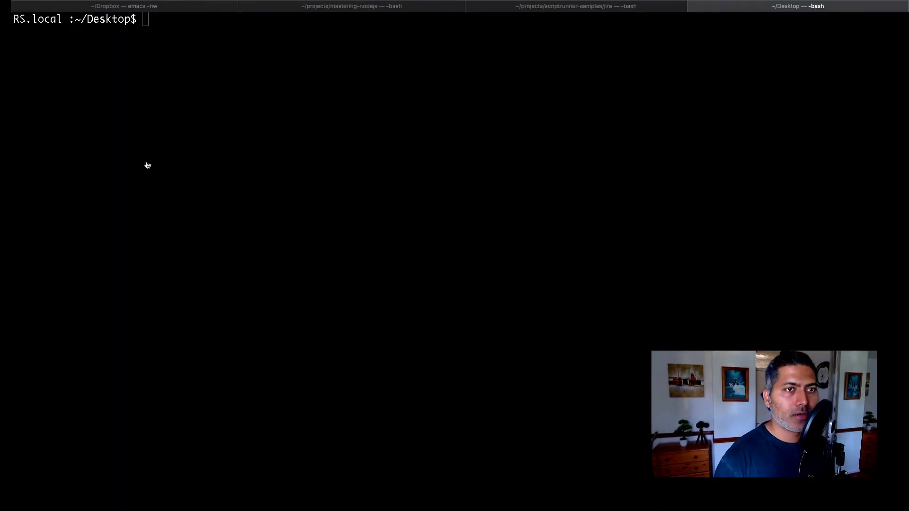
pyautogui.write('emacs ')
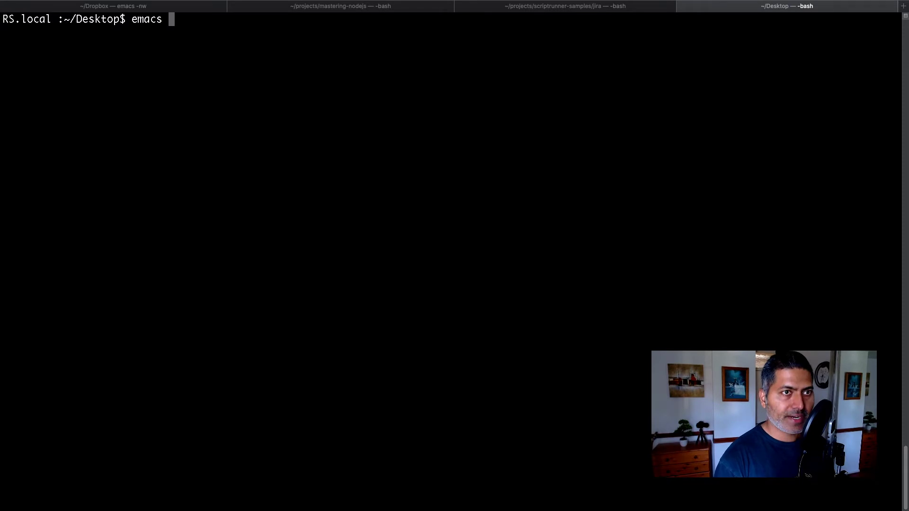
pyautogui.write('fee')
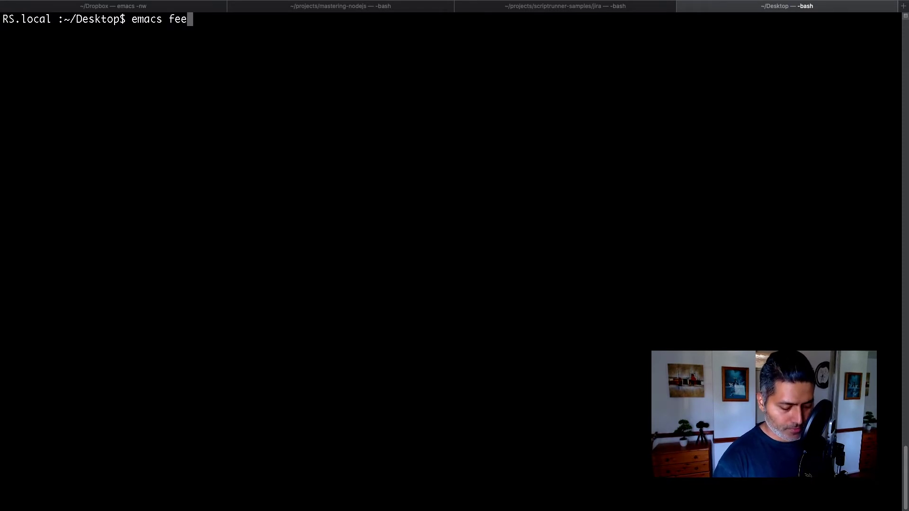
pyautogui.write('dback.html')
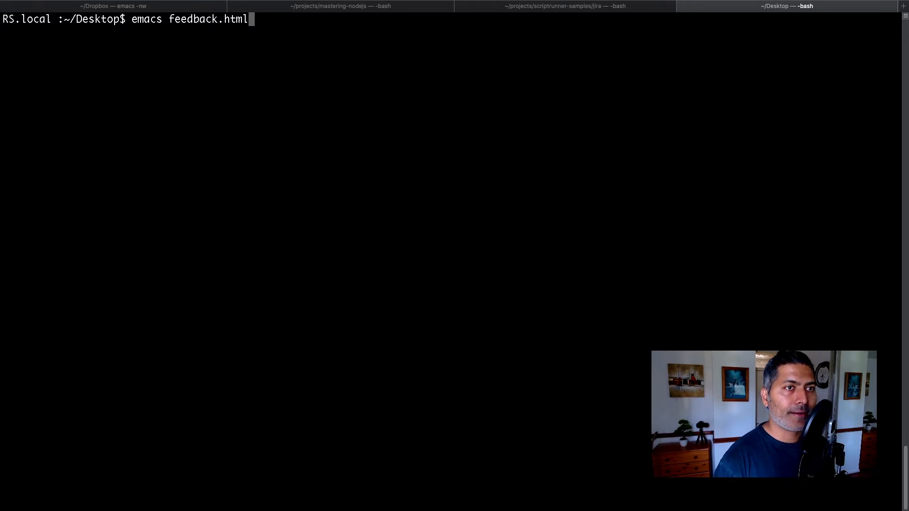
pyautogui.press('Return')
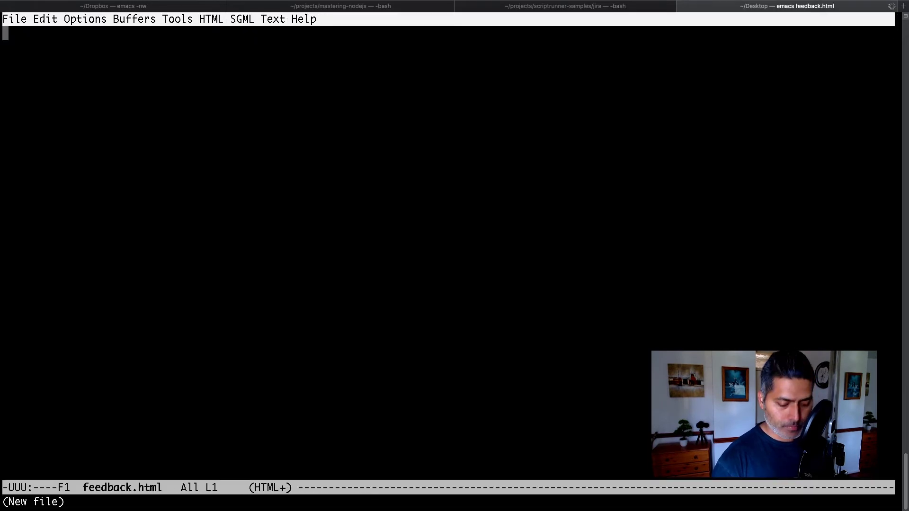
# - Add opening <html> and closing </html> tags with blank lines between them
pyautogui.write('<>')
pyautogui.press('Left')
pyautogui.write('html')
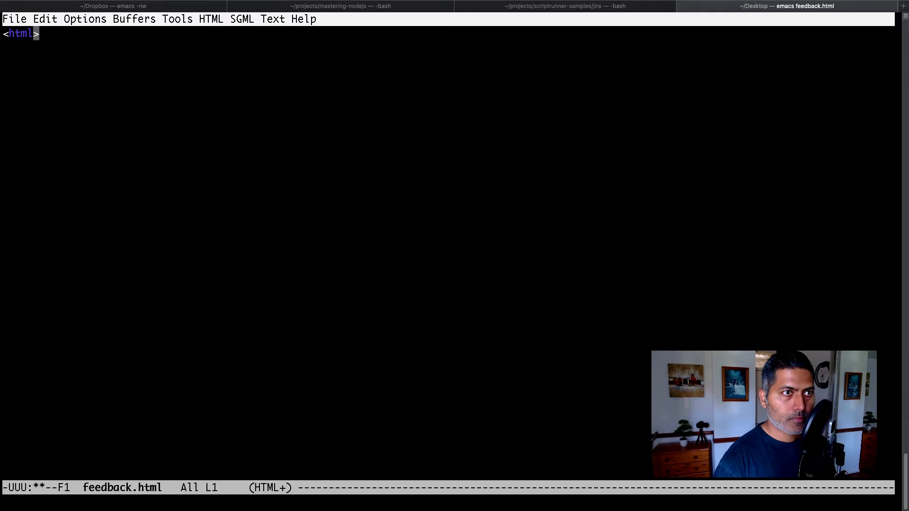
pyautogui.press('Right')
pyautogui.press('Return')
pyautogui.press('Return')
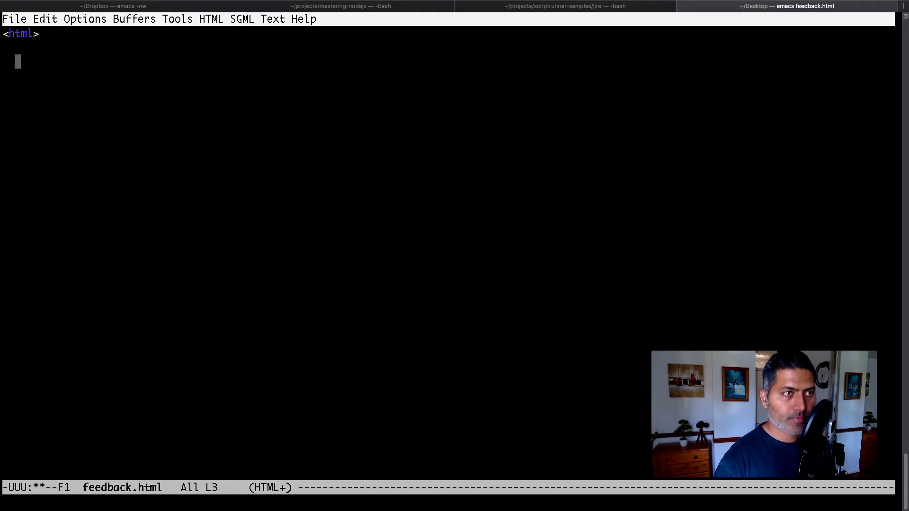
pyautogui.press('Return')
pyautogui.press('BackSpace')
pyautogui.press('BackSpace')
pyautogui.write('<>')
pyautogui.press('Left')
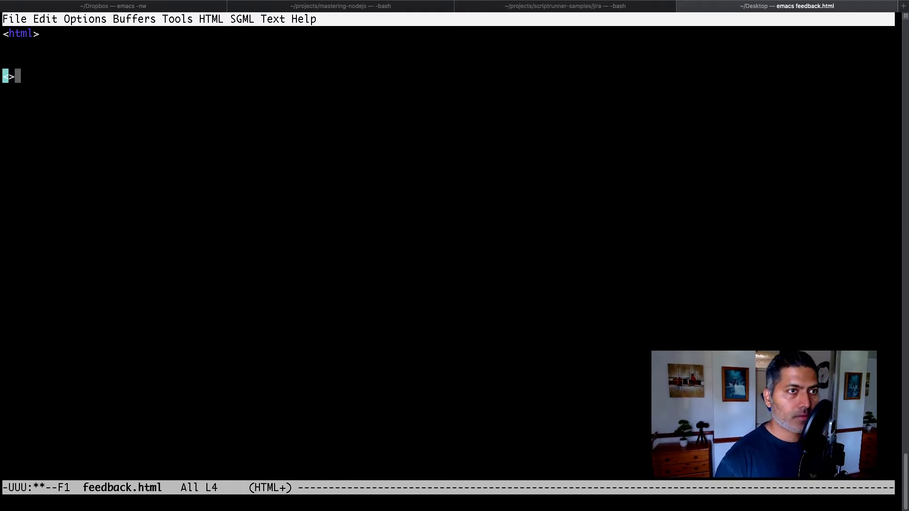
pyautogui.write('/html')
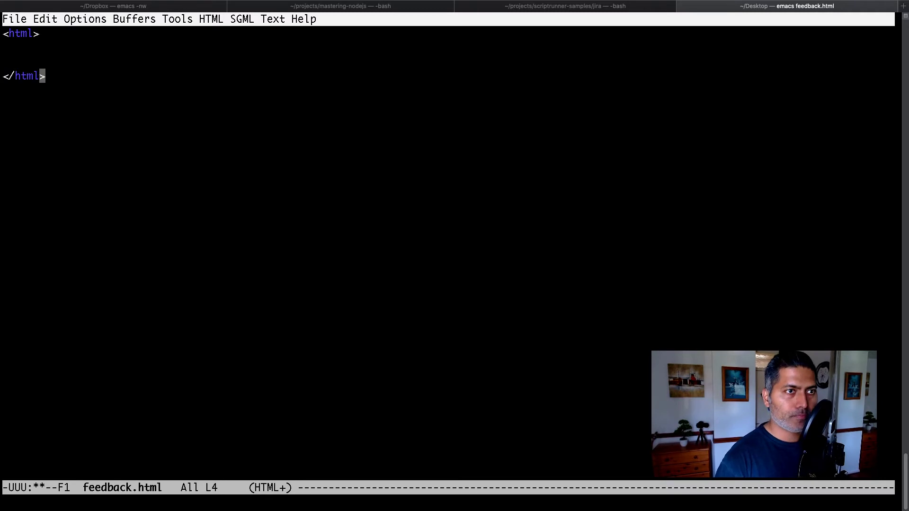
# - Paste the collector script, add 'This is the page.' above it, and save
pyautogui.press('Up')
pyautogui.press('Up')
pyautogui.press('Return')
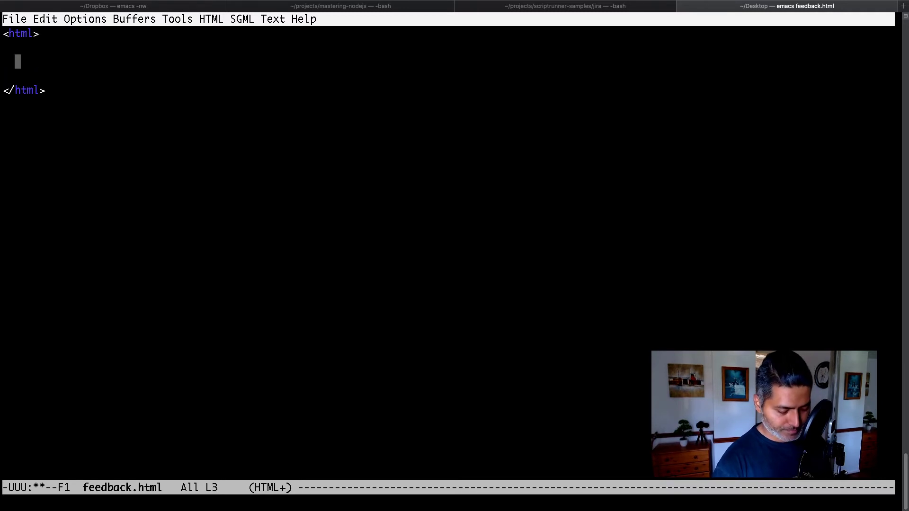
pyautogui.press('super+v')
pyautogui.hotkey('ctrl', 'space')
pyautogui.press('Up')
pyautogui.press('Up')
pyautogui.press('Up')
pyautogui.press('Up')
pyautogui.press('Up')
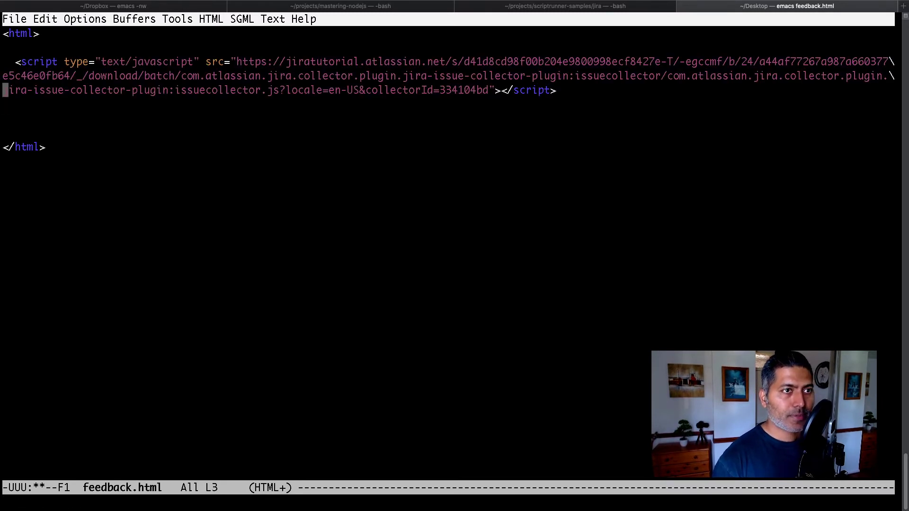
pyautogui.press('Return')
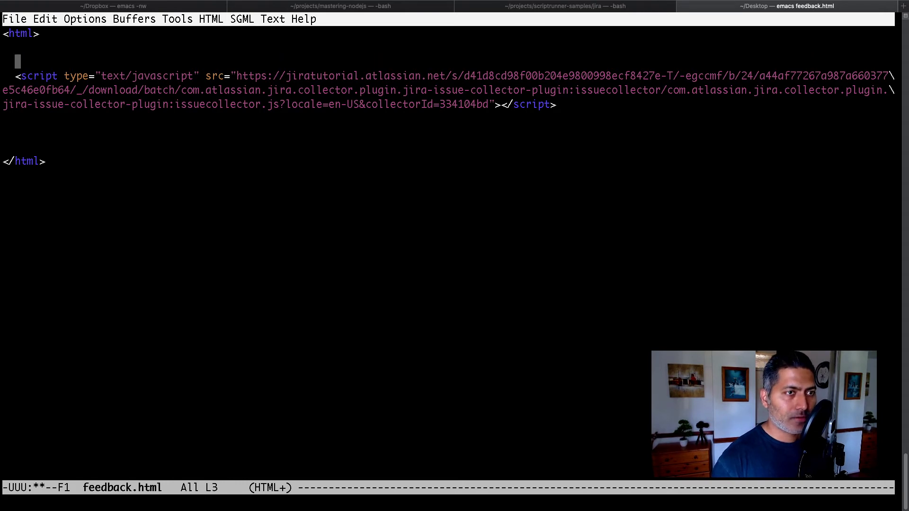
pyautogui.write('This is the page')
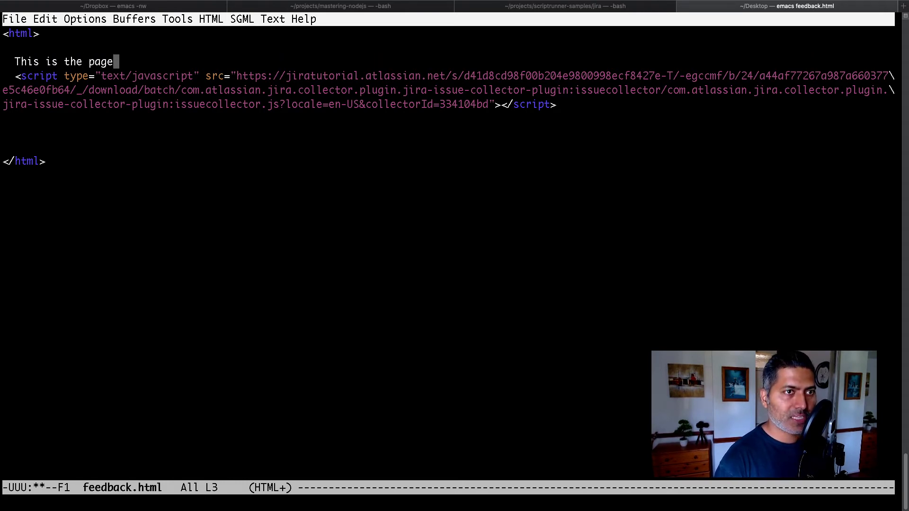
pyautogui.write('.')
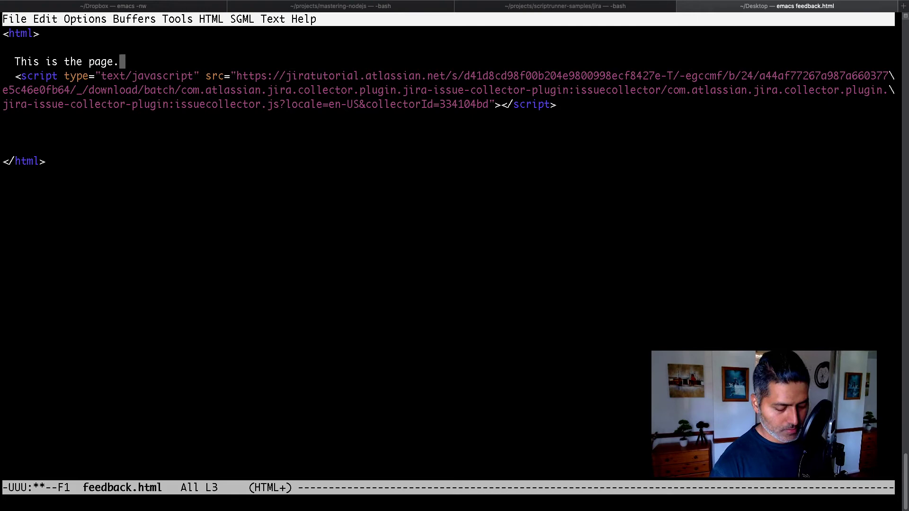
pyautogui.hotkey('ctrl', 'x')
pyautogui.hotkey('ctrl', 's')
pyautogui.hotkey('ctrl', 'Left')
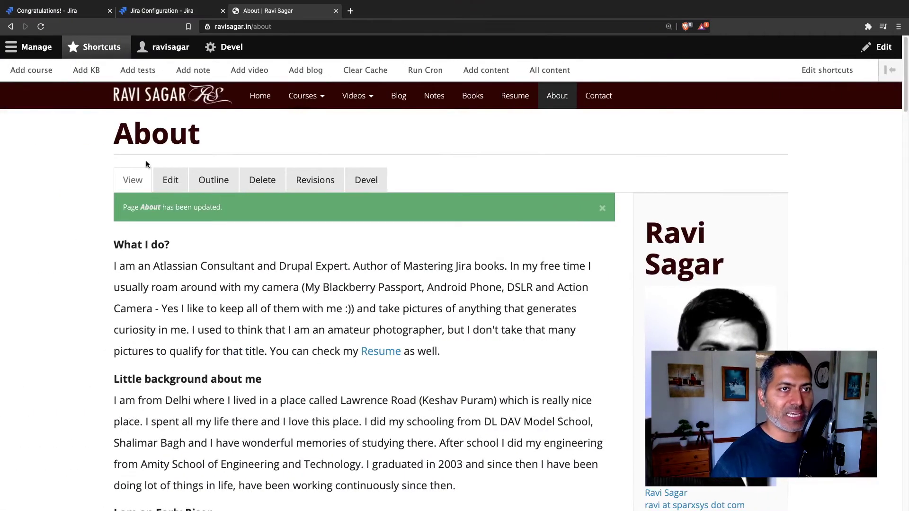
# - Return to the Jira Configuration tab in Brave and briefly open its main menu
pyautogui.click(161, 11)
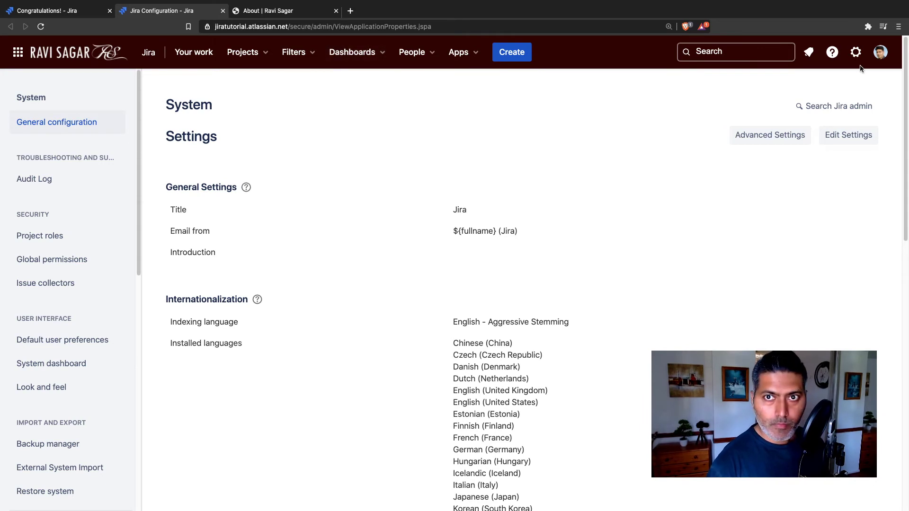
pyautogui.click(898, 26)
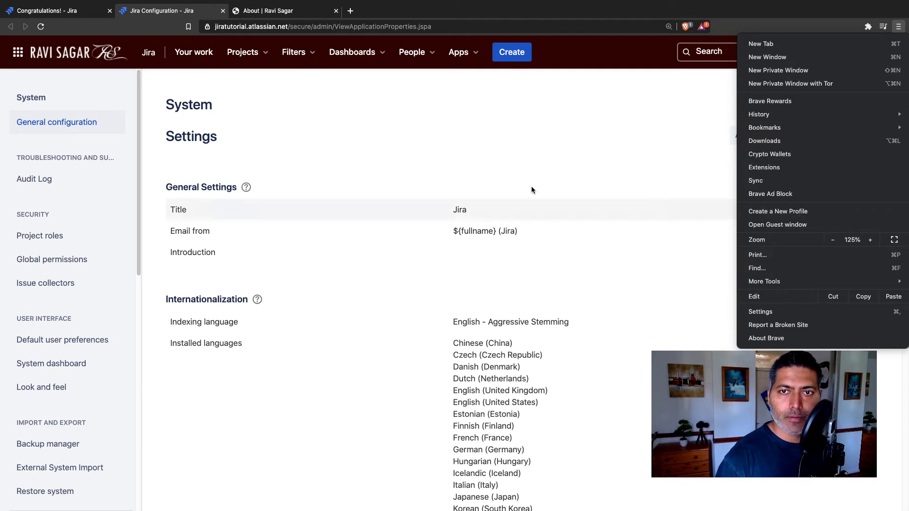
pyautogui.click(450, 149)
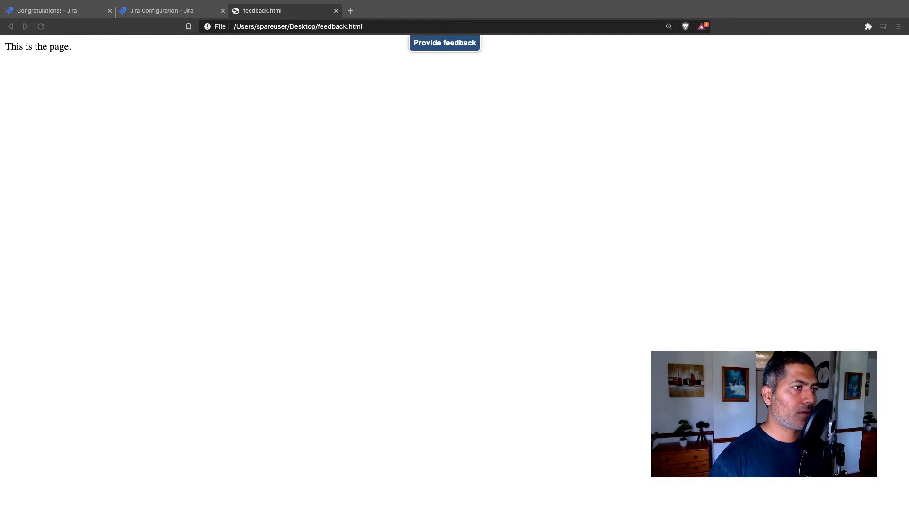
# - At 175% zoom, enter 'This is a great page', 'Wow we love this.' and 'Please create more videos'
pyautogui.press('super+equal')
pyautogui.press('super+equal')
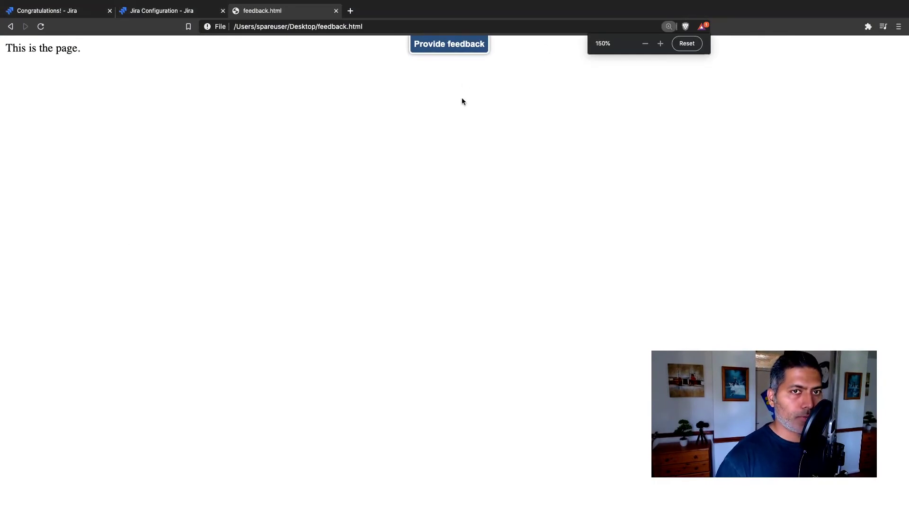
pyautogui.click(455, 52)
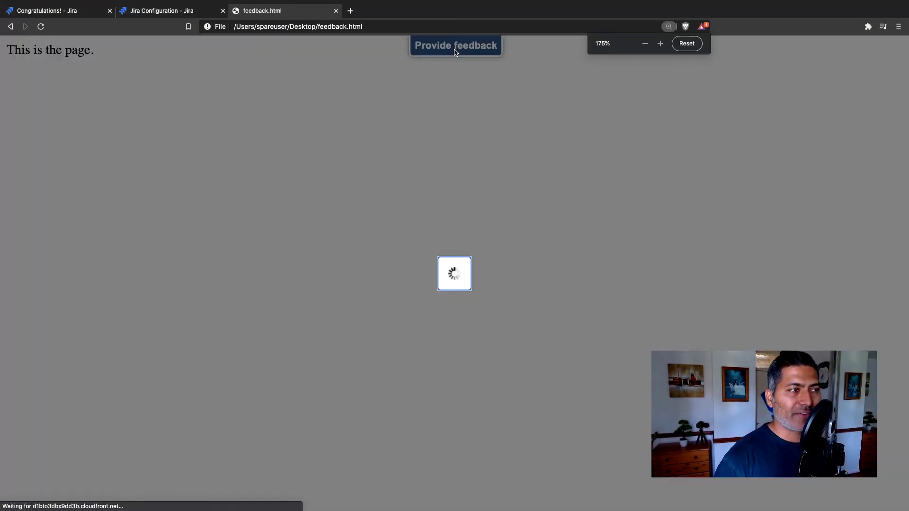
pyautogui.scroll(-5, 465, 174)
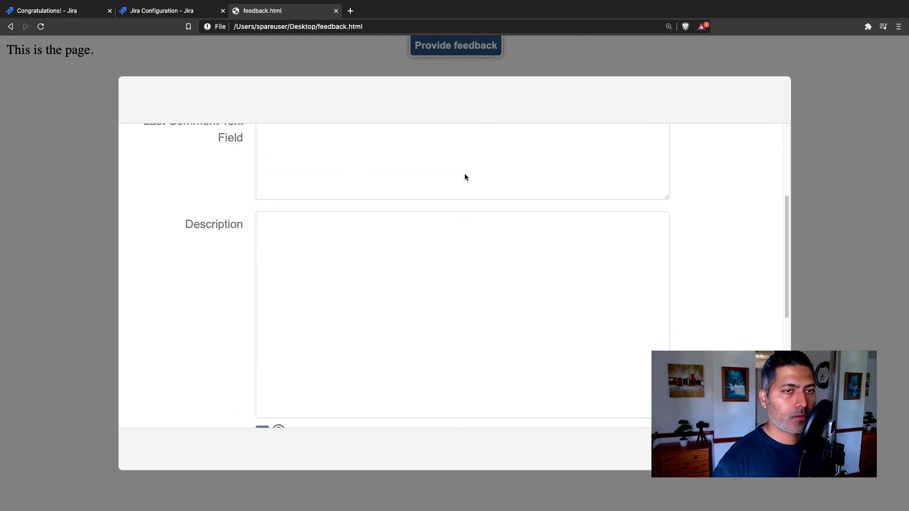
pyautogui.scroll(2, 464, 177)
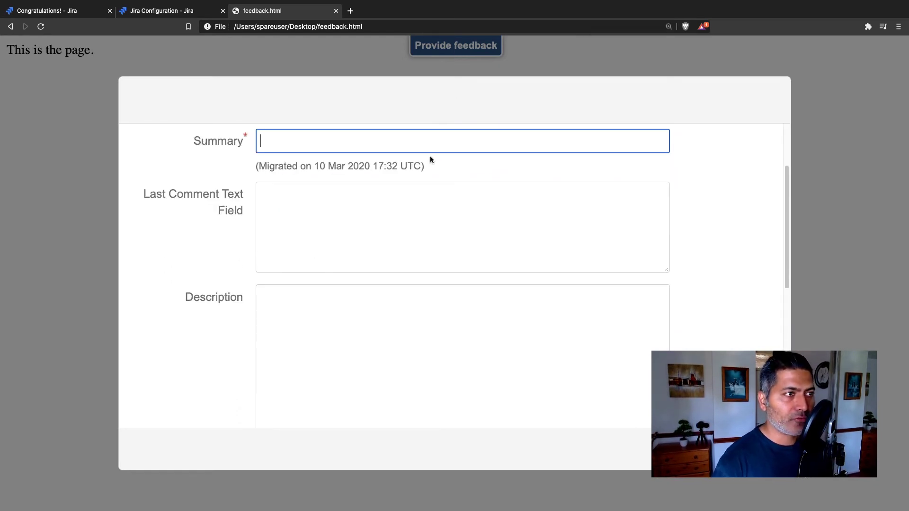
pyautogui.write('This is a')
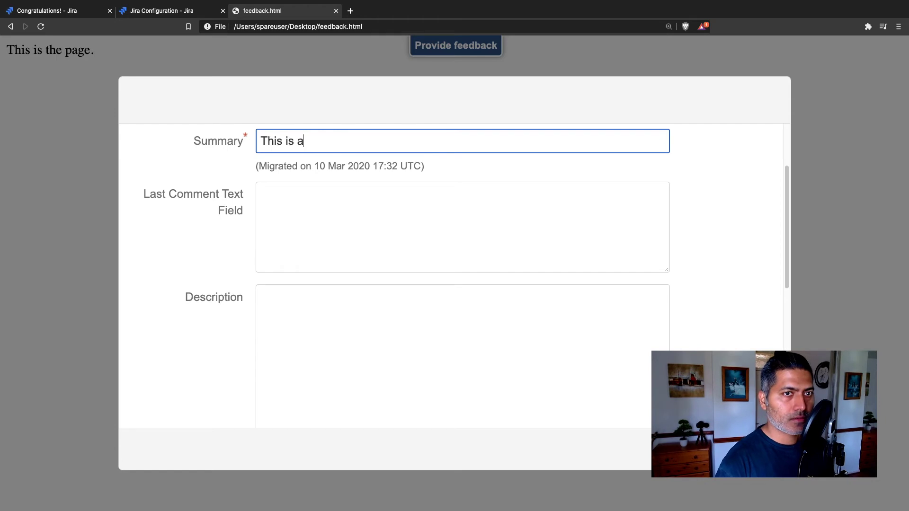
pyautogui.write(' great page')
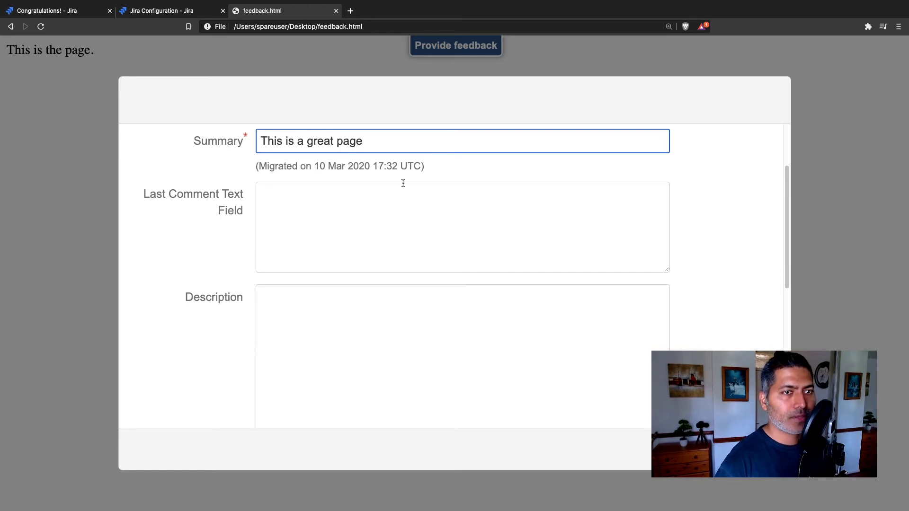
pyautogui.click(400, 189)
pyautogui.write('Th')
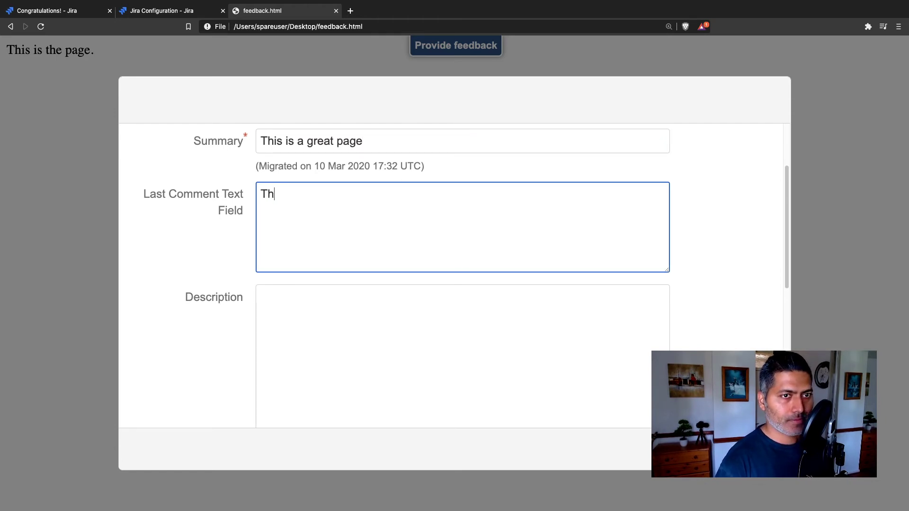
pyautogui.write('Wow we lov')
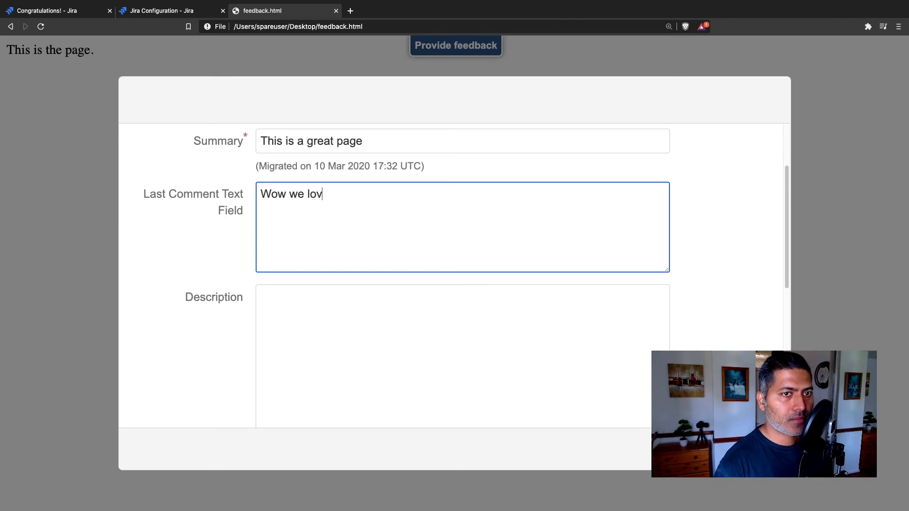
pyautogui.write('e this.')
pyautogui.scroll(-2, 400, 189)
pyautogui.click(408, 228)
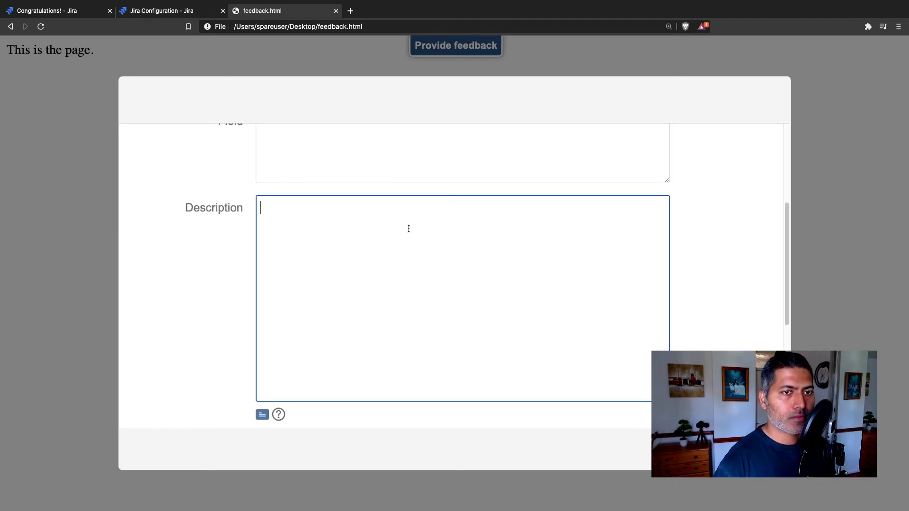
pyautogui.write('TPl')
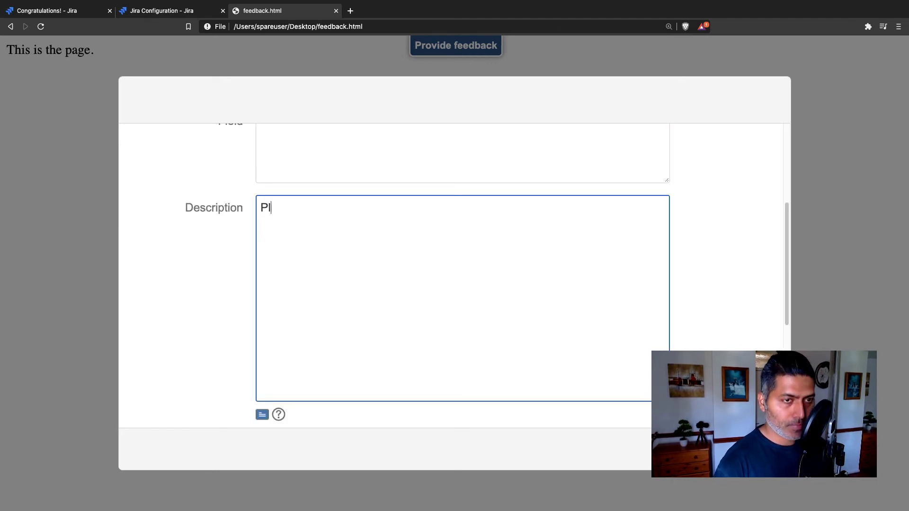
pyautogui.write('ease create mo')
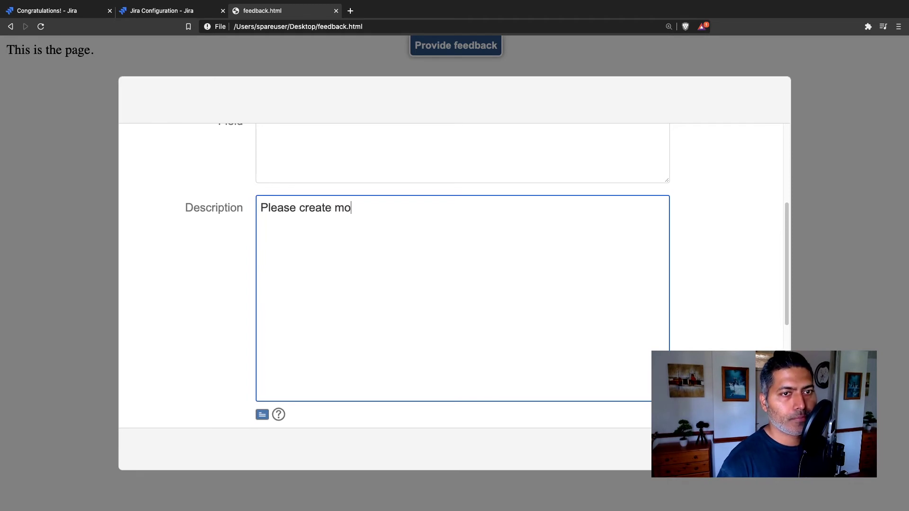
pyautogui.write('re videos!')
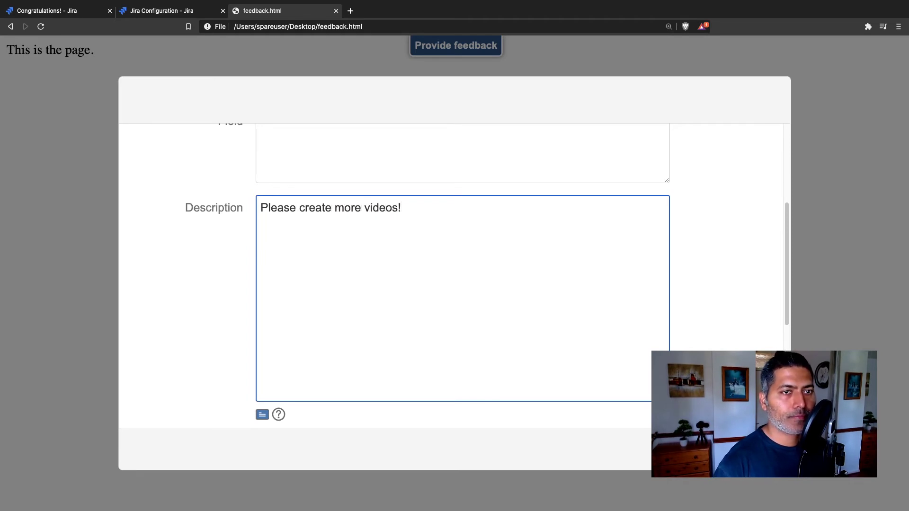
pyautogui.scroll(-5, 407, 231)
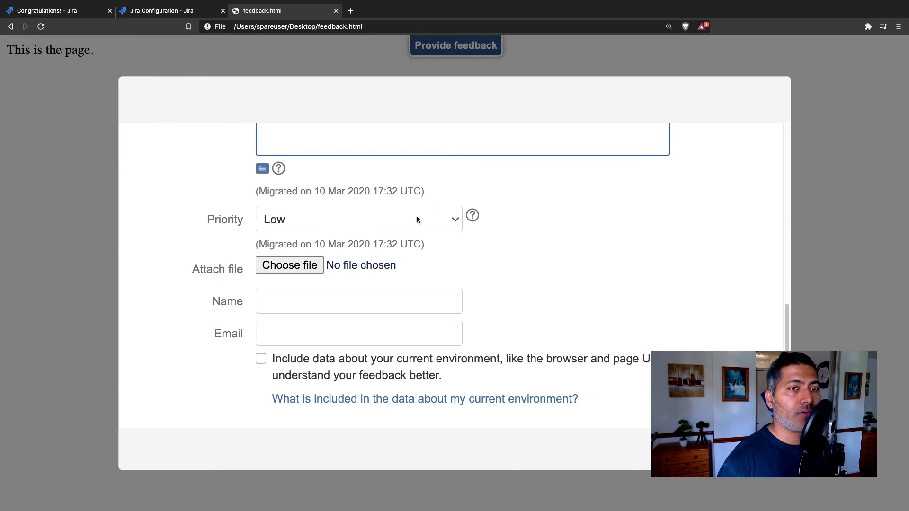
# - Set priority to Lowest and attach the 09.09.55 screenshot
pyautogui.click(417, 219)
pyautogui.click(356, 238)
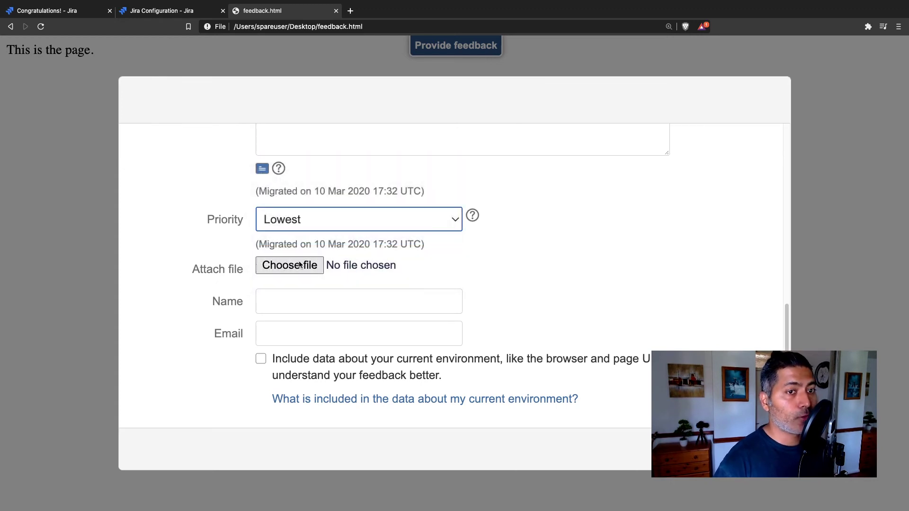
pyautogui.click(300, 265)
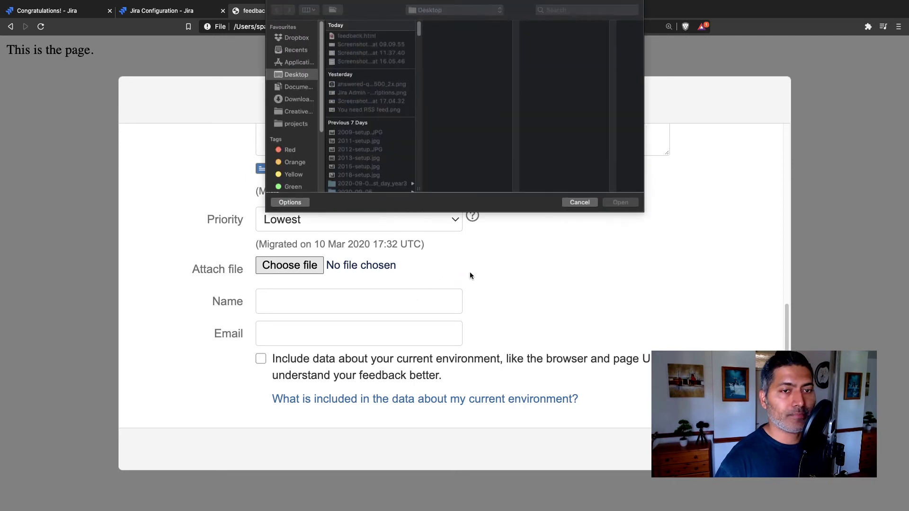
pyautogui.click(368, 44)
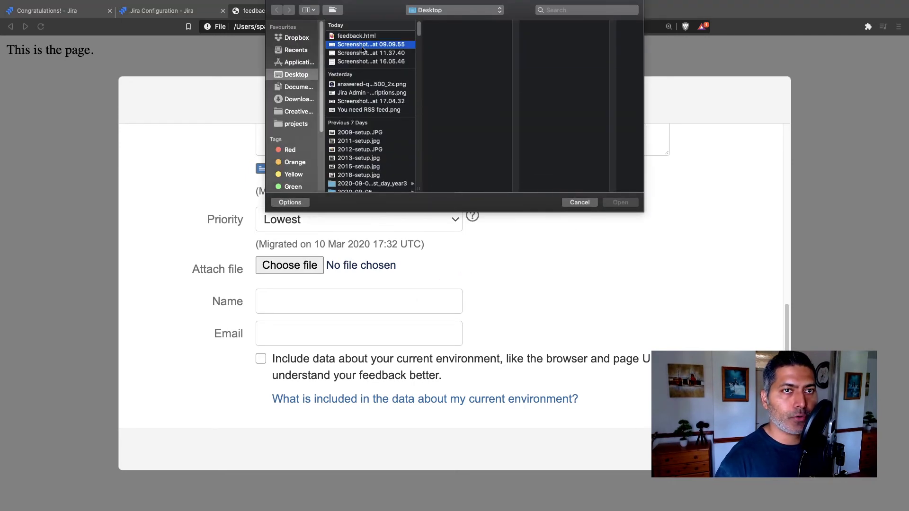
pyautogui.doubleClick(369, 43)
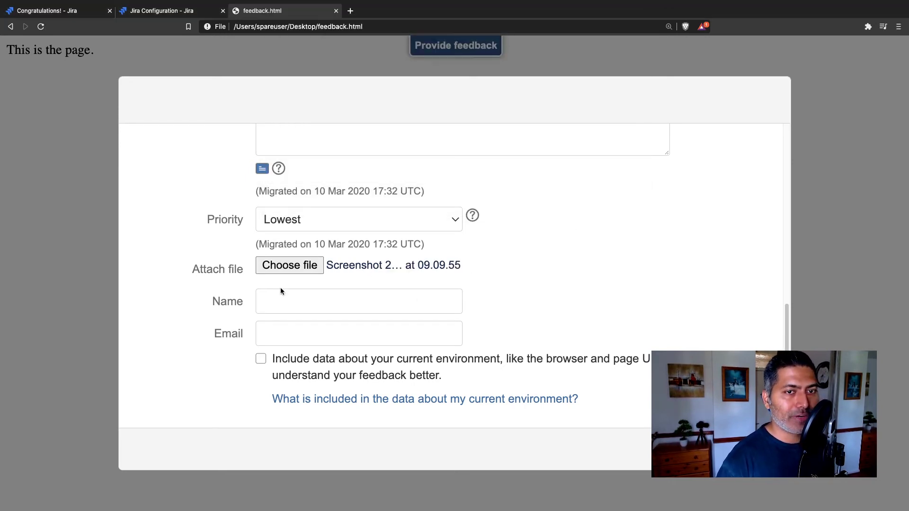
# - Fill in the reporter's name and e-mail, include environment data, and submit
pyautogui.click(297, 304)
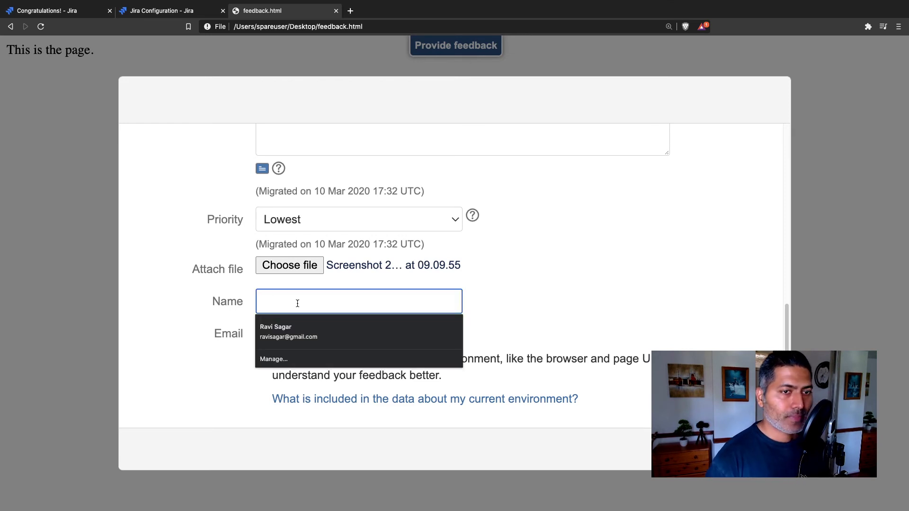
pyautogui.write('Ra')
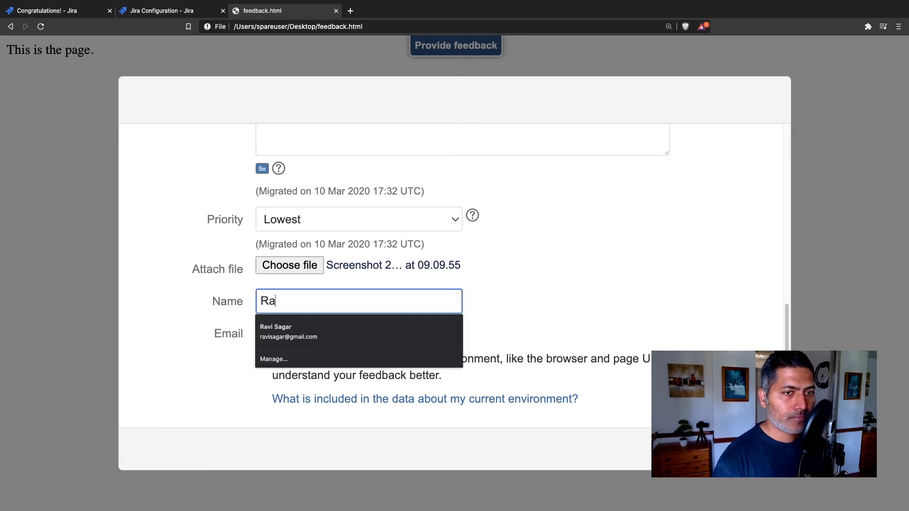
pyautogui.write('vi Sagar')
pyautogui.press('Tab')
pyautogui.write('ra')
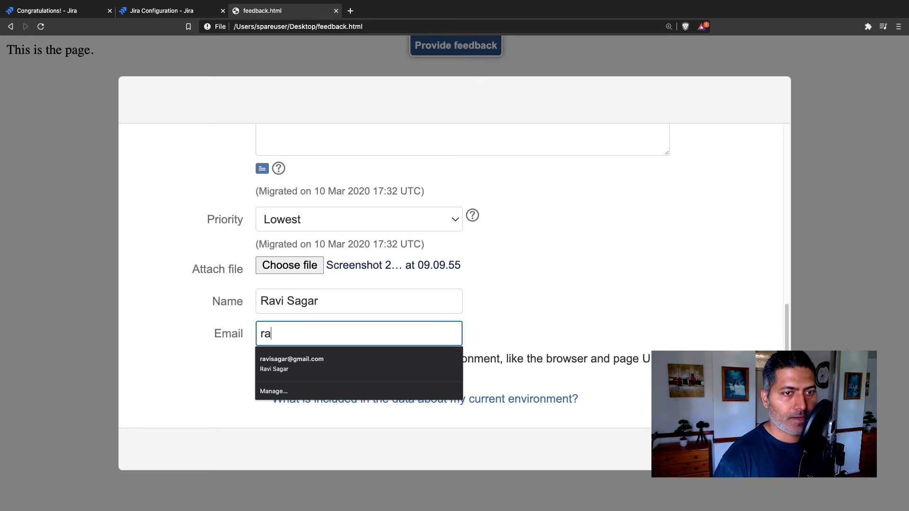
pyautogui.write('v')
pyautogui.press('Down')
pyautogui.press('Return')
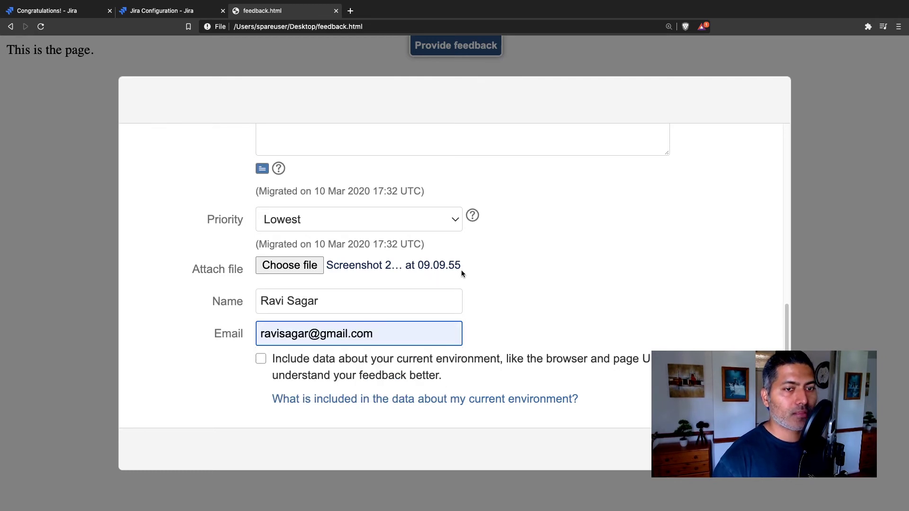
pyautogui.click(260, 359)
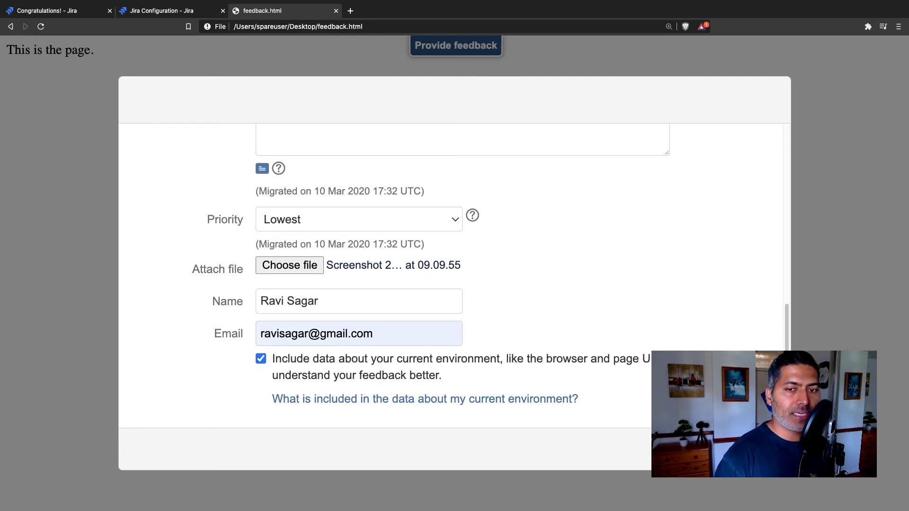
pyautogui.click(738, 449)
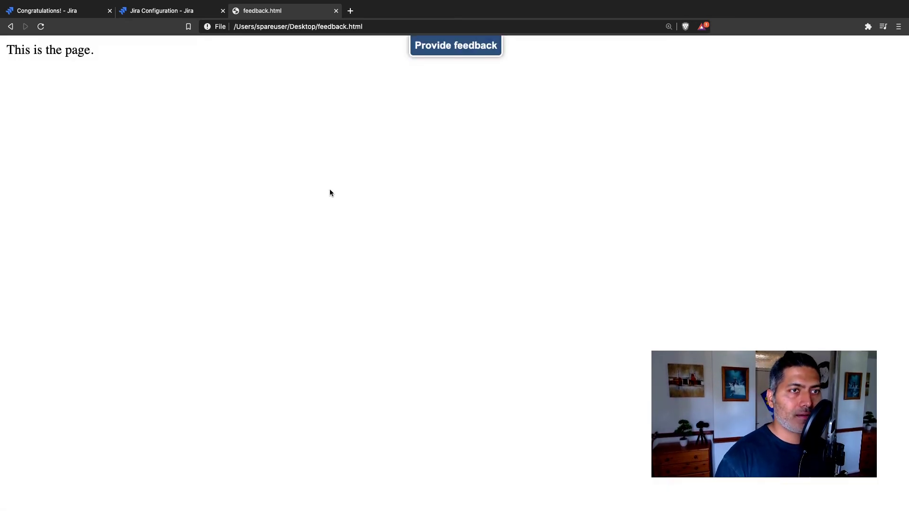
# - Go back to Jira and list all issues of the CLONE IOS (IOSTWO) project to find IOSTWO-33
pyautogui.click(171, 15)
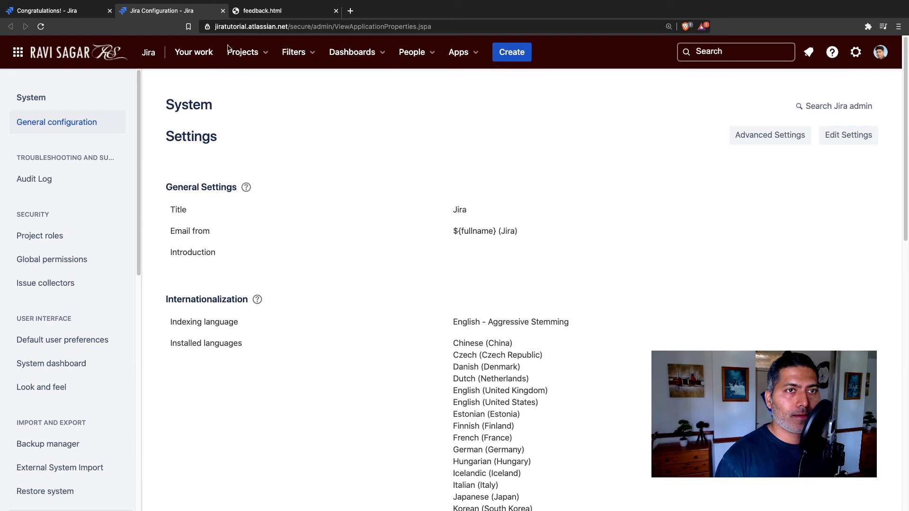
pyautogui.click(266, 57)
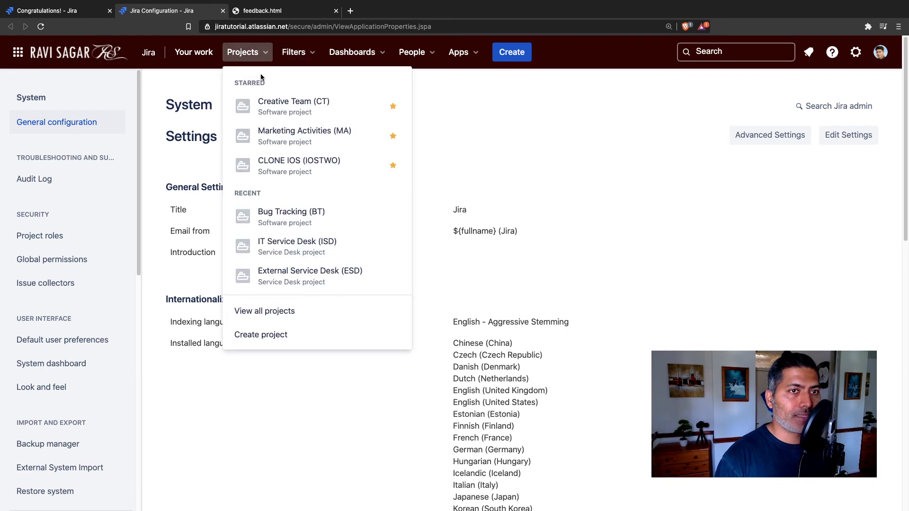
pyautogui.click(288, 168)
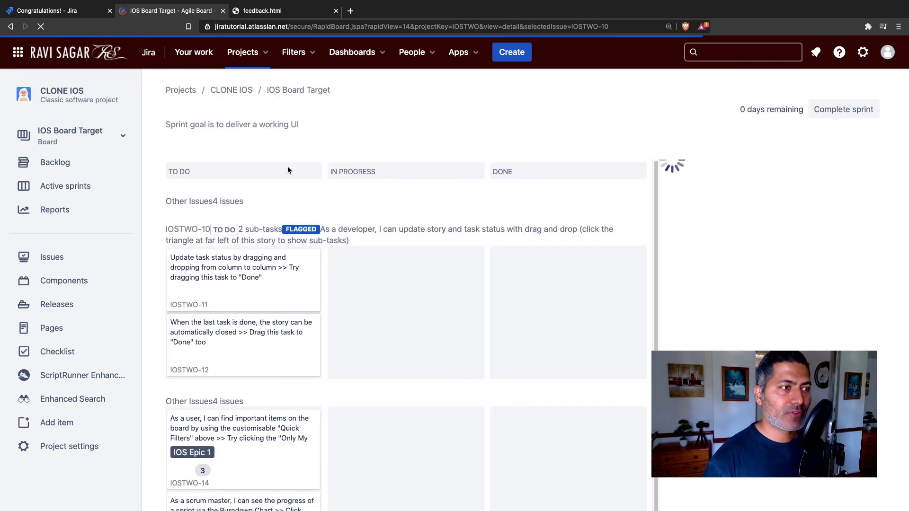
pyautogui.click(72, 259)
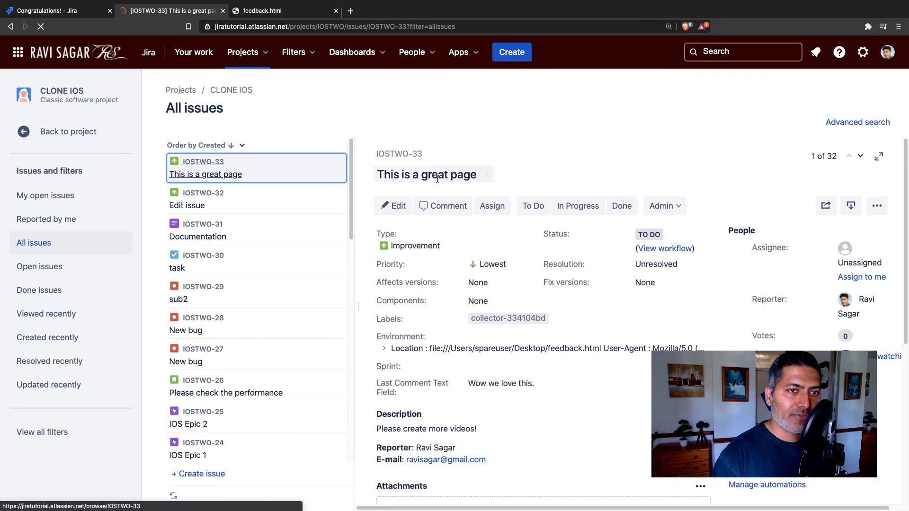
# - Collapse the project sidebar and dismiss the reporter's profile card on IOSTWO-33
pyautogui.scroll(-1, 436, 178)
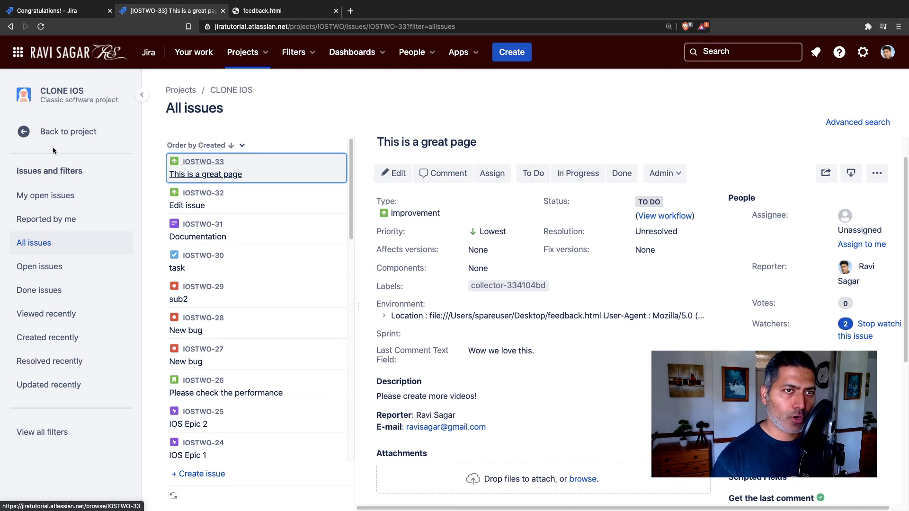
pyautogui.click(142, 95)
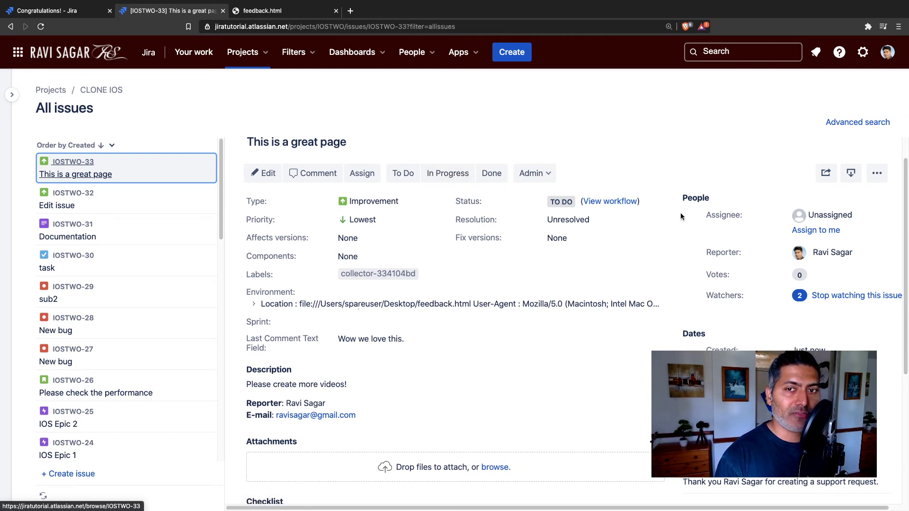
pyautogui.moveTo(832, 253)
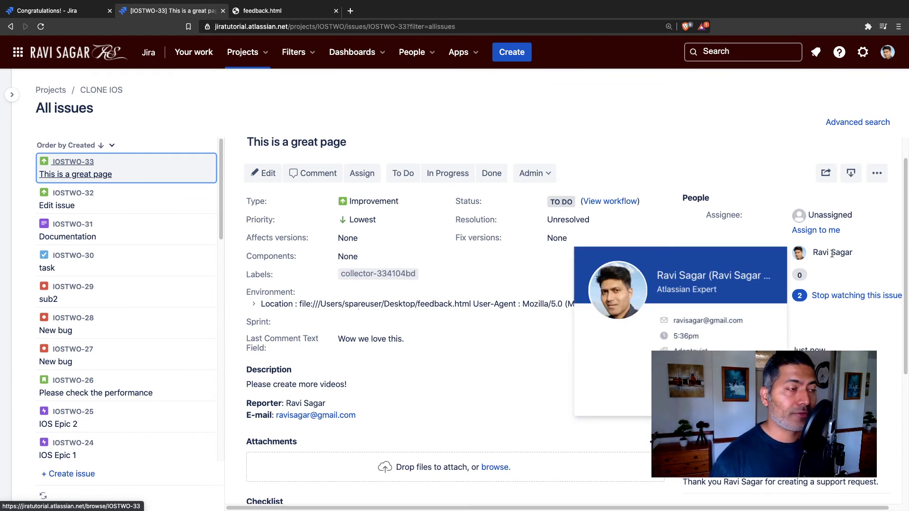
pyautogui.click(619, 129)
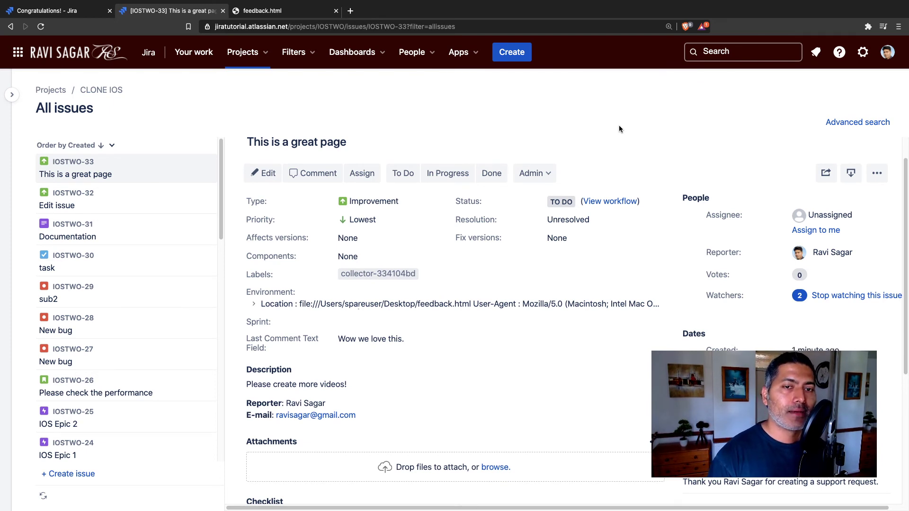
# - Expand and select the Environment text, then scroll to the comment 'Wow we love this.'
pyautogui.click(255, 304)
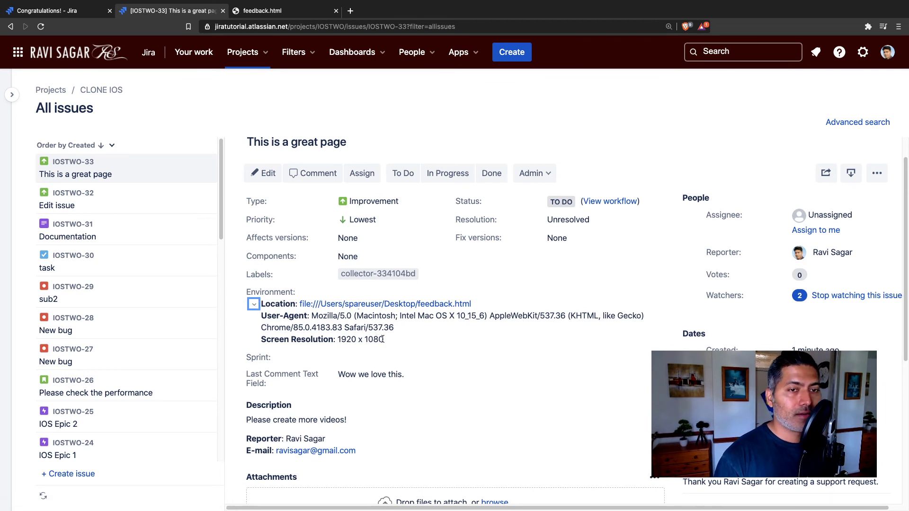
pyautogui.moveTo(385, 344); pyautogui.dragTo(261, 305)
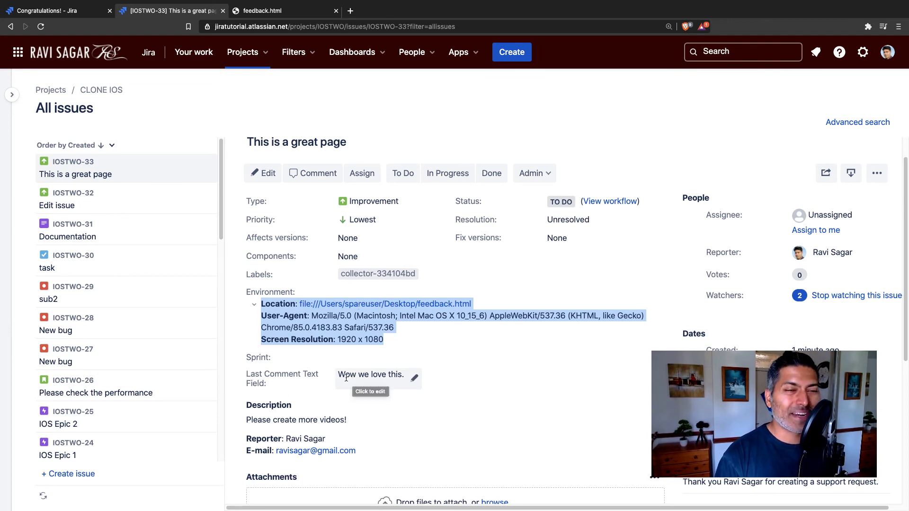
pyautogui.scroll(-3, 270, 423)
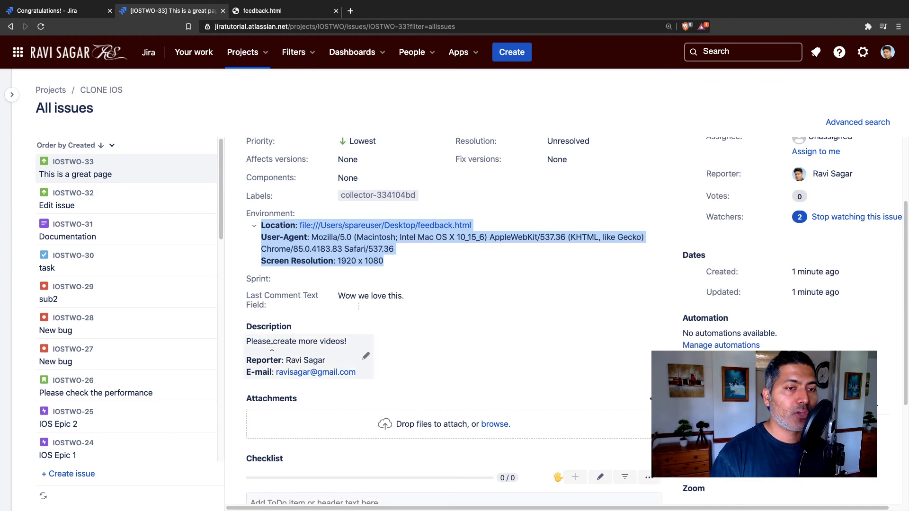
pyautogui.scroll(-5, 262, 370)
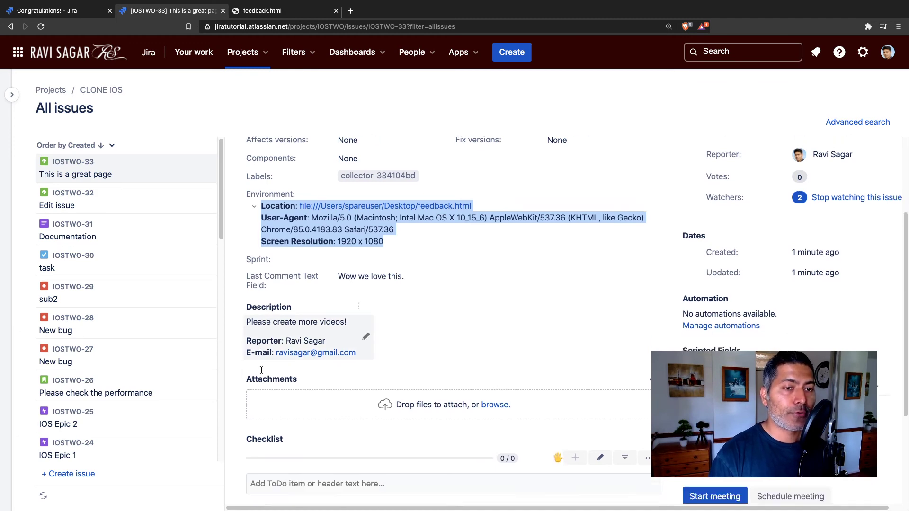
pyautogui.scroll(8, 302, 411)
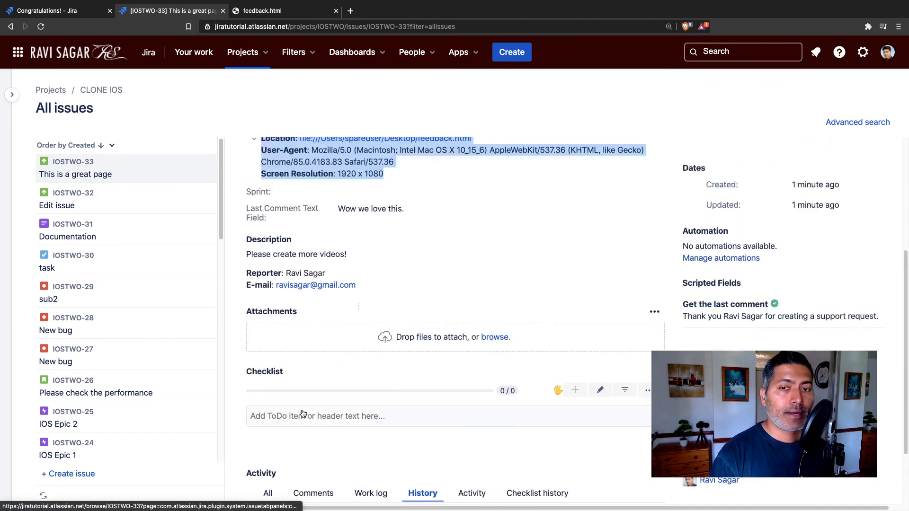